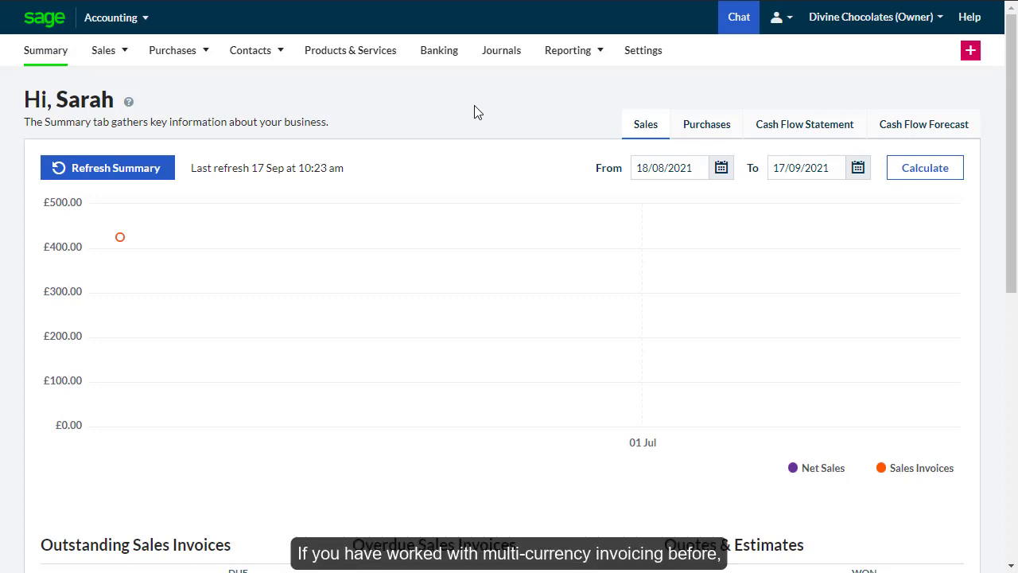
- Enable foreign currency transactions with live exchange rates for EUR, GBP and USD in Currency Settings
left_click(650, 69)
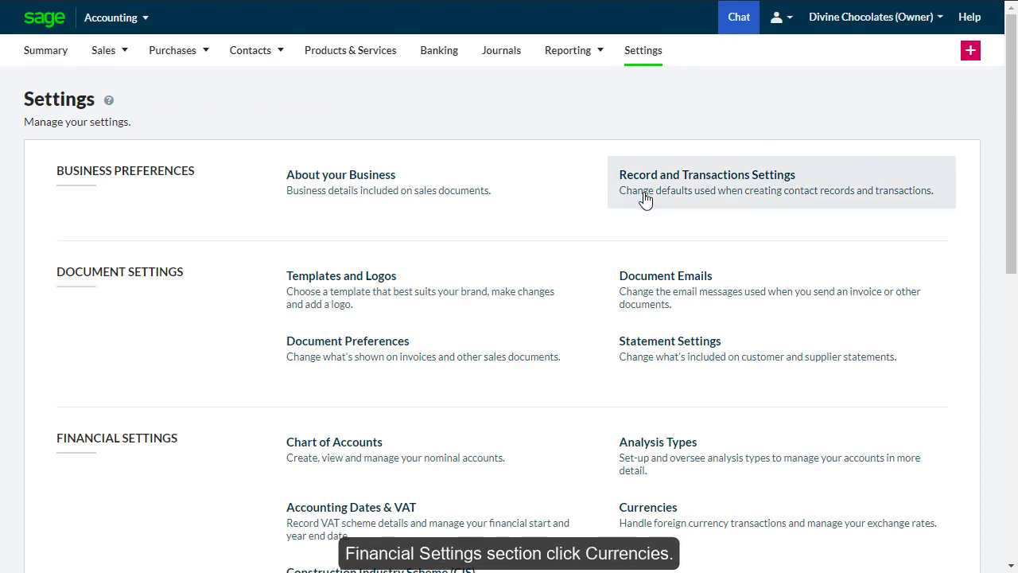
left_click(672, 532)
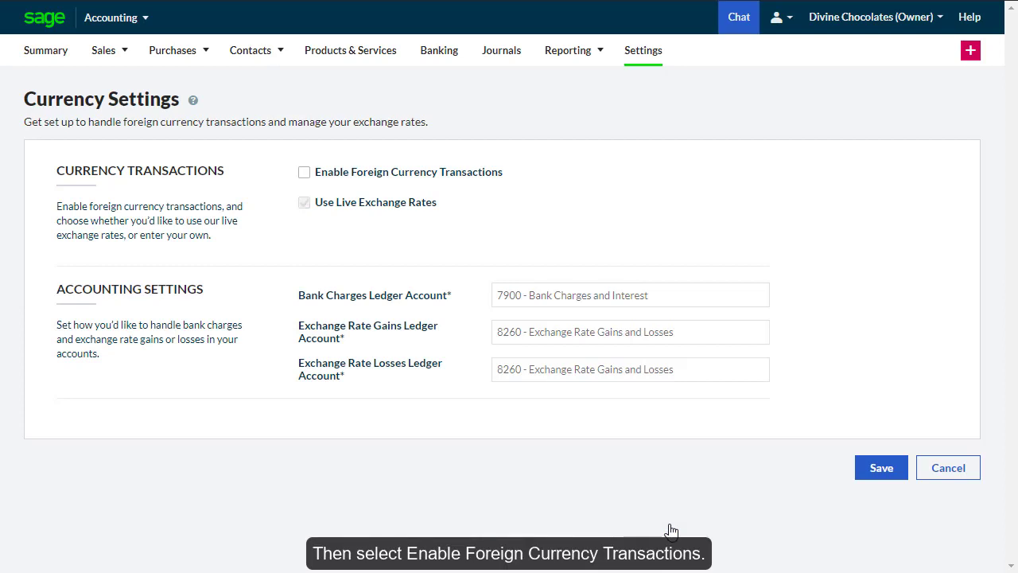
left_click(304, 173)
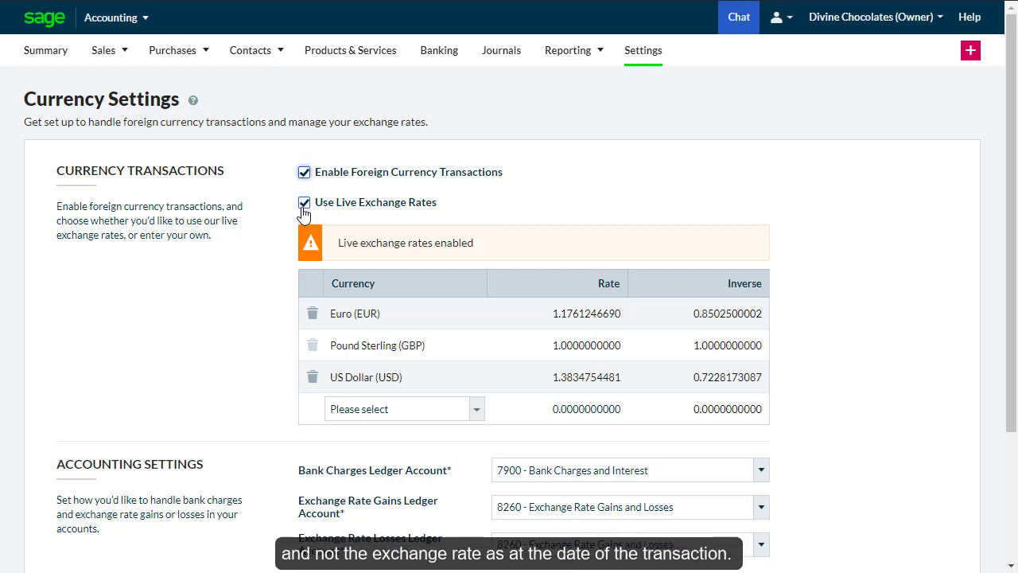
left_click(304, 205)
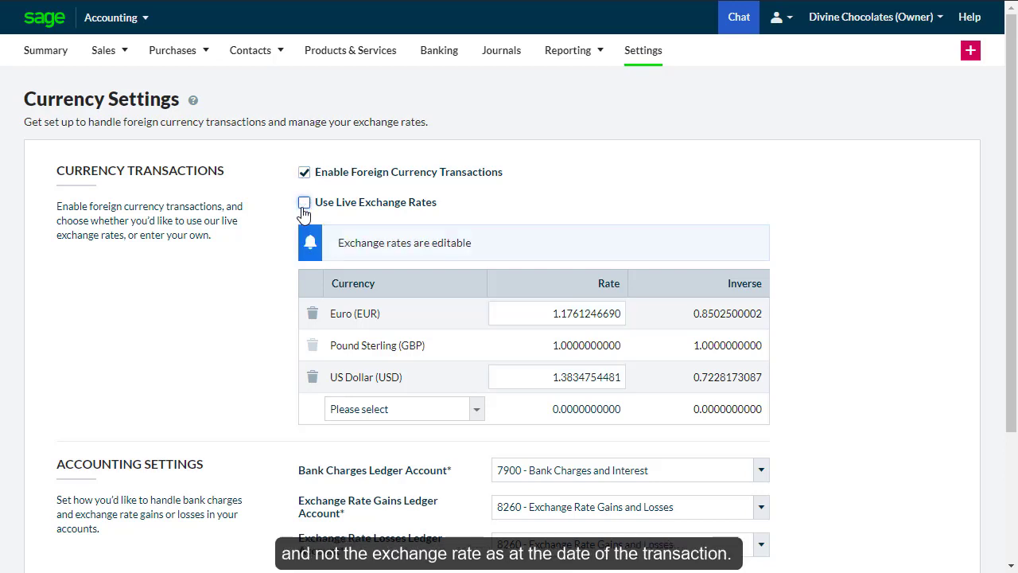
left_click(538, 316)
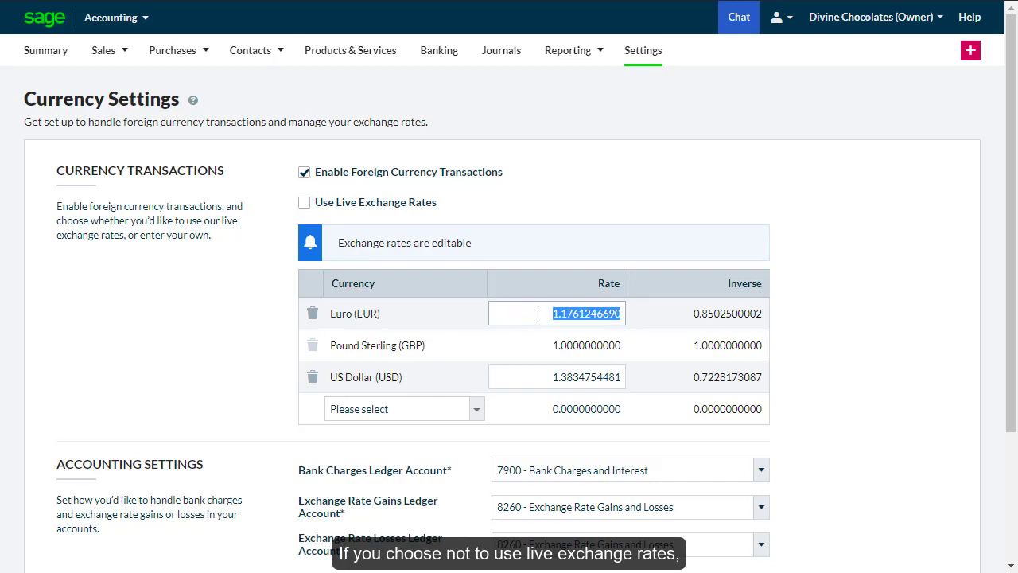
type("1.1")
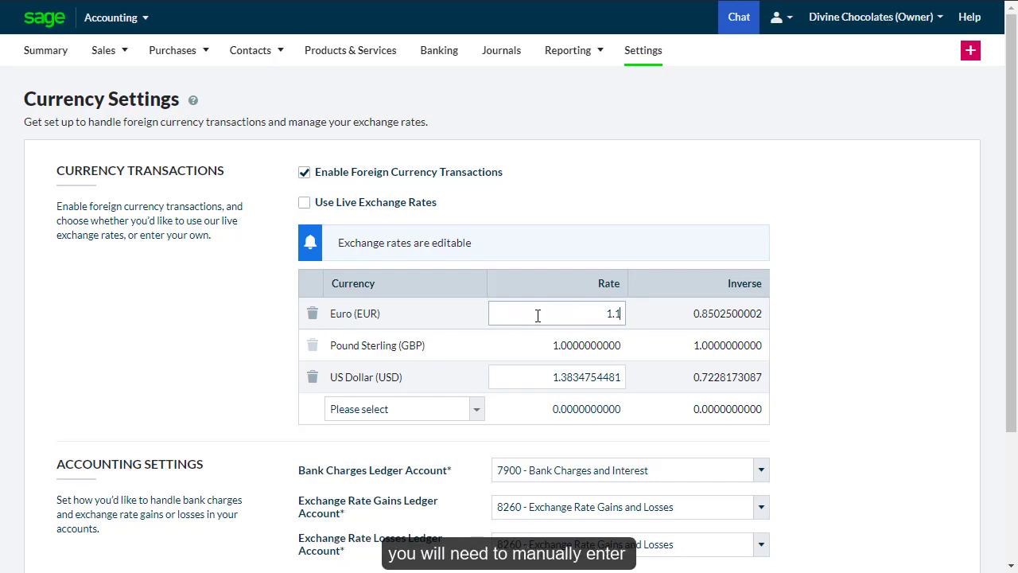
type("800000000")
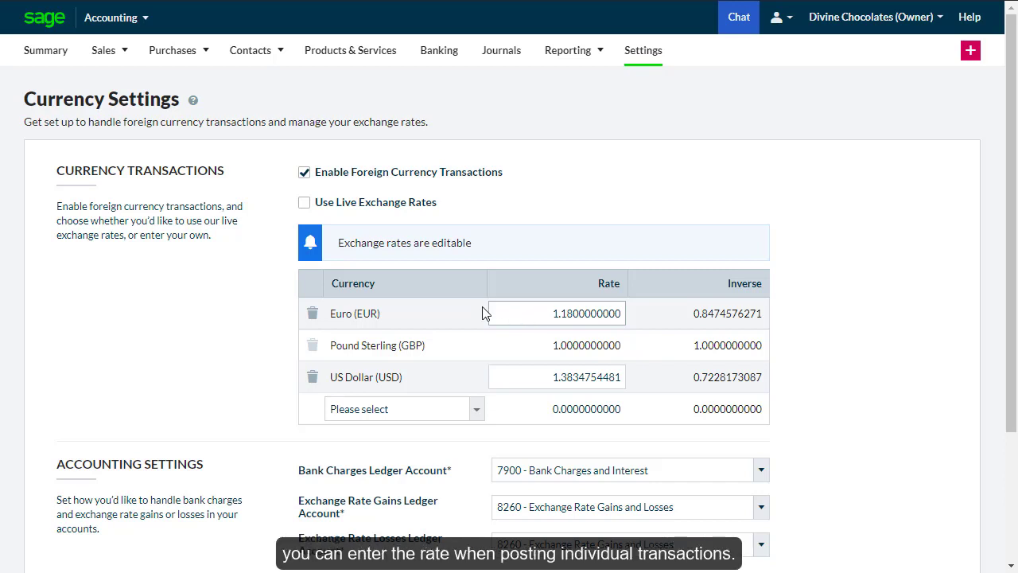
left_click(307, 204)
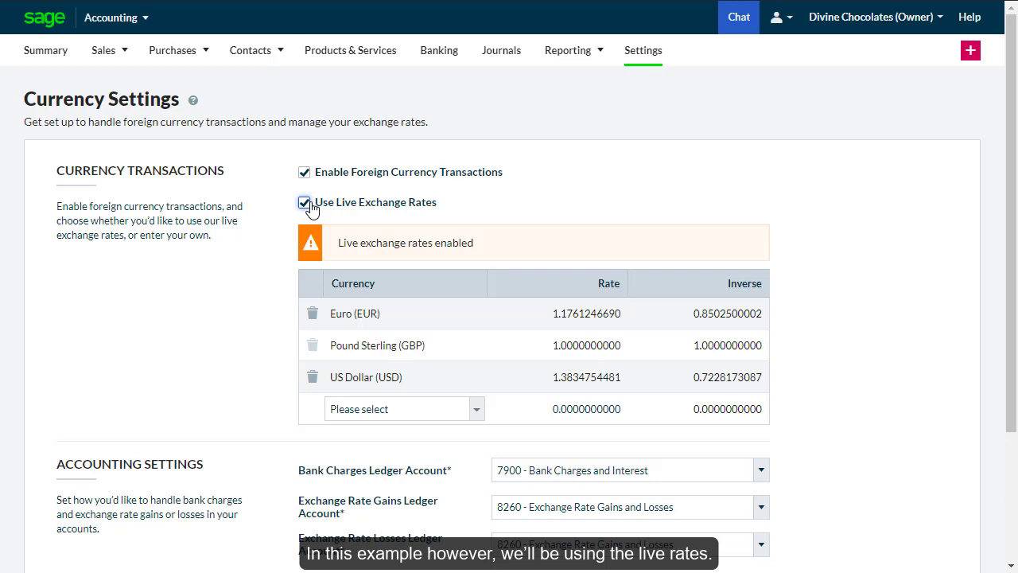
- Add Canadian Dollar (CAD) at rate 1.7480740955 to the currency table and save the settings
left_click(473, 409)
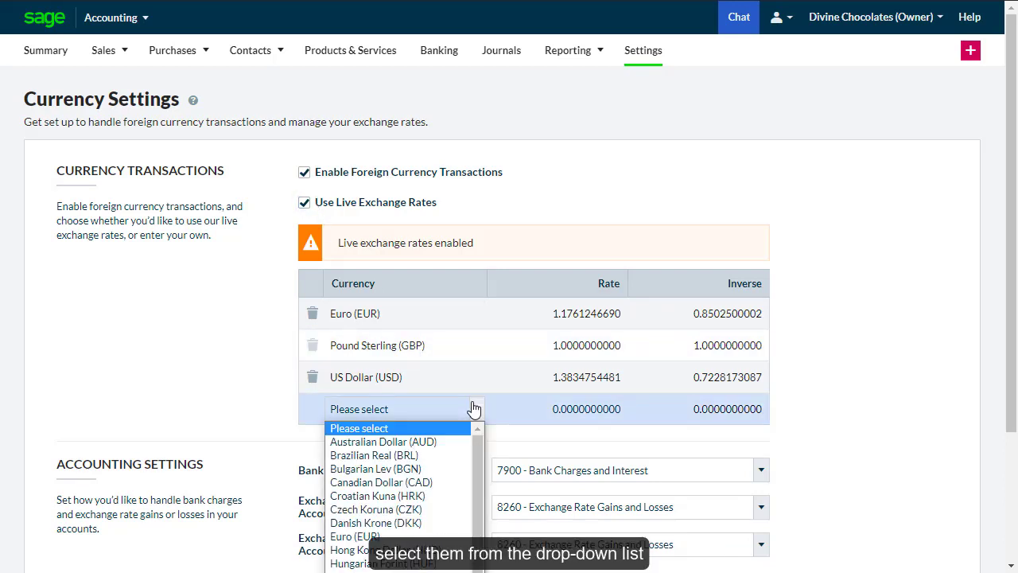
left_click(426, 482)
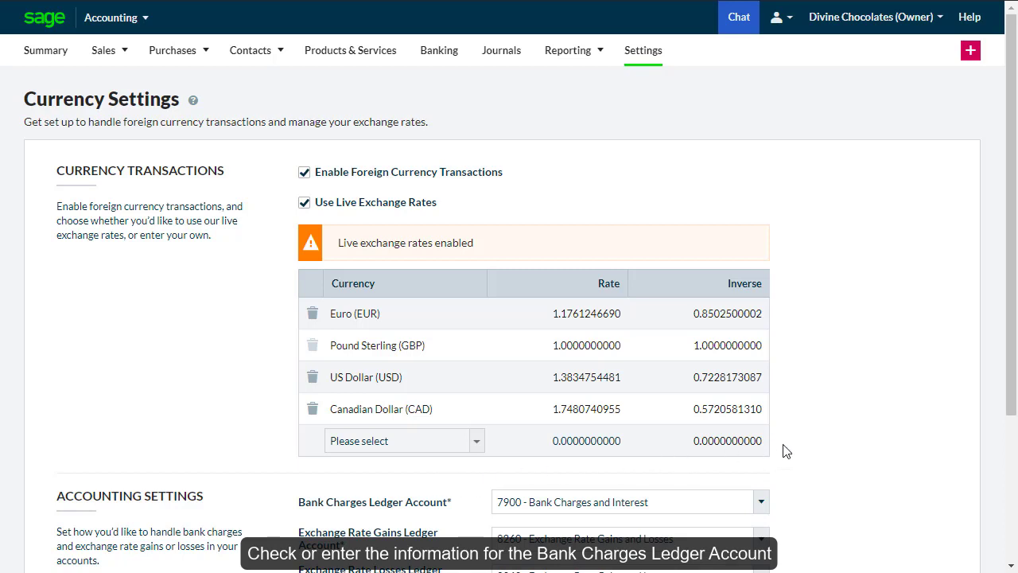
left_click_drag(1010, 408, 1011, 555)
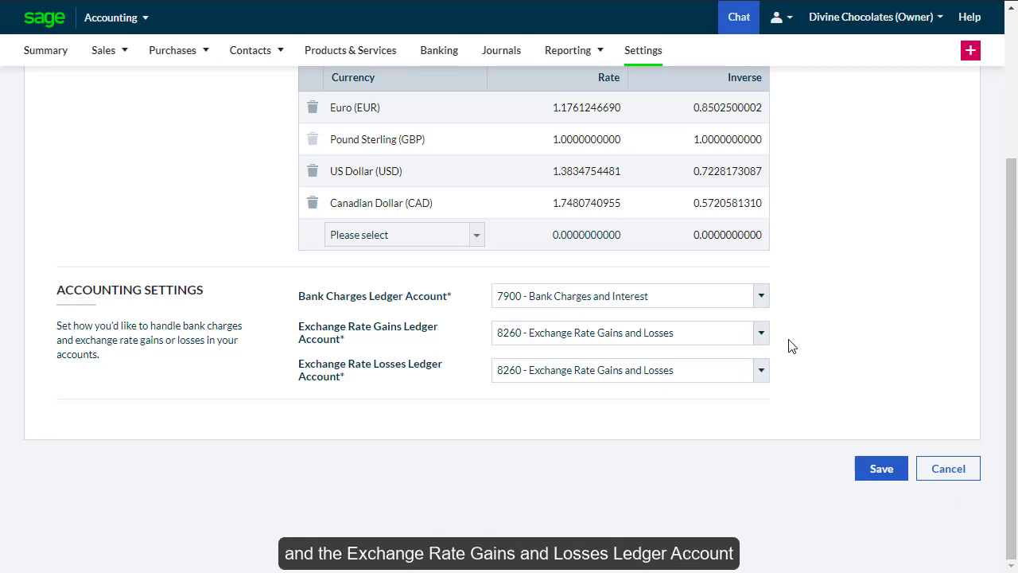
left_click(880, 471)
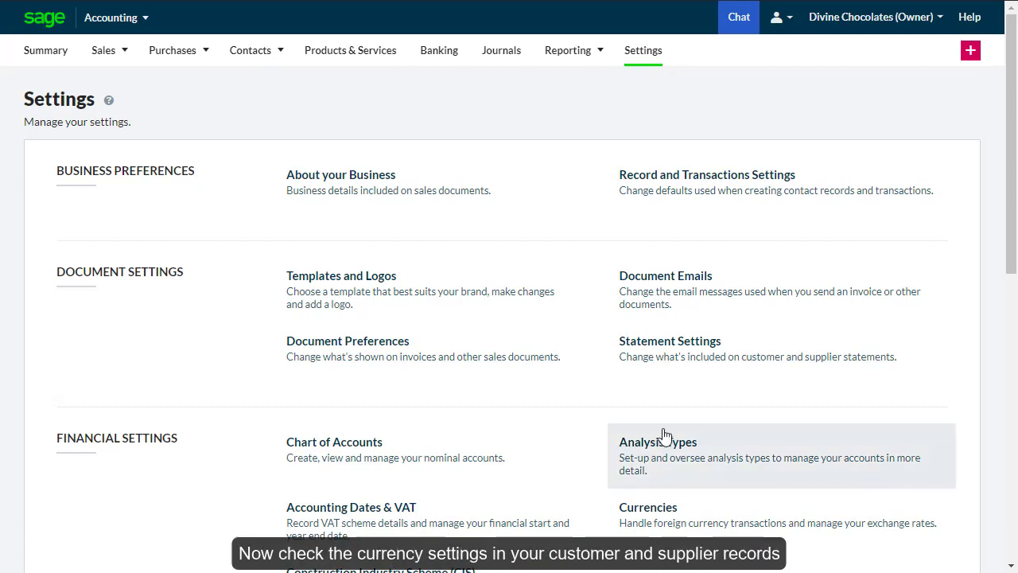
- Add supplier 'Carter Administration' with a US address region and US Dollar (USD) default currency
mouse_move(244, 61)
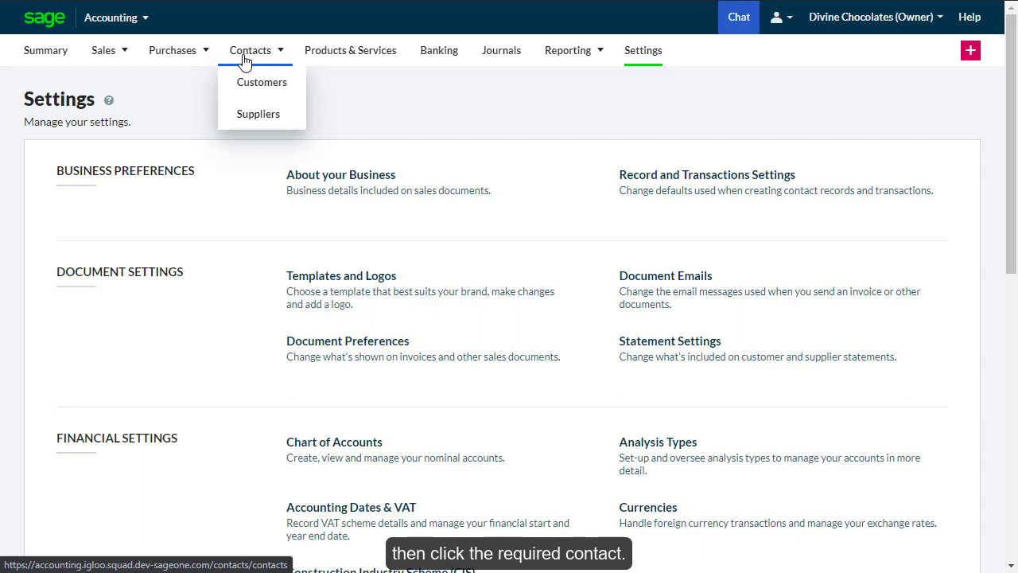
left_click(258, 114)
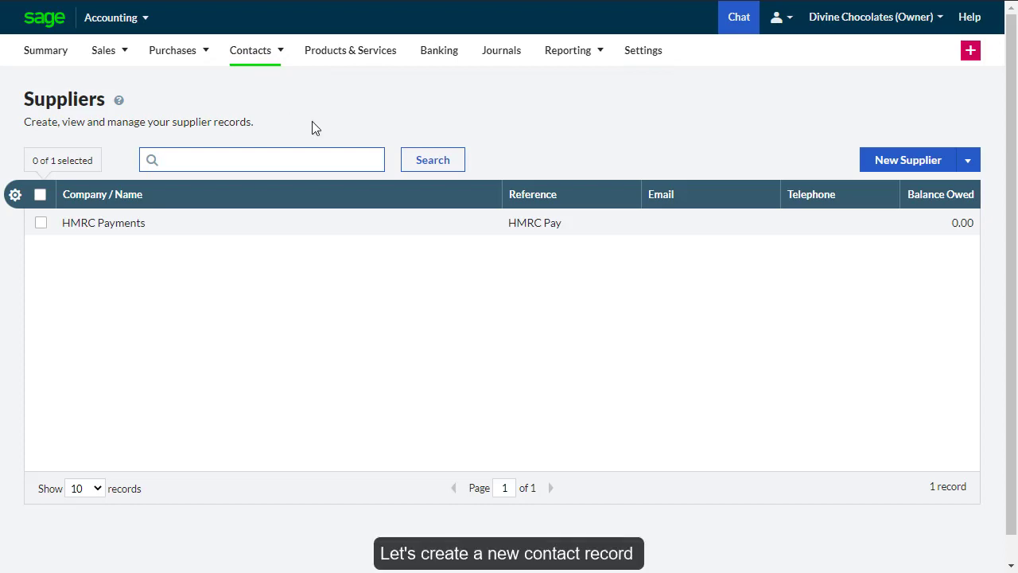
left_click(870, 161)
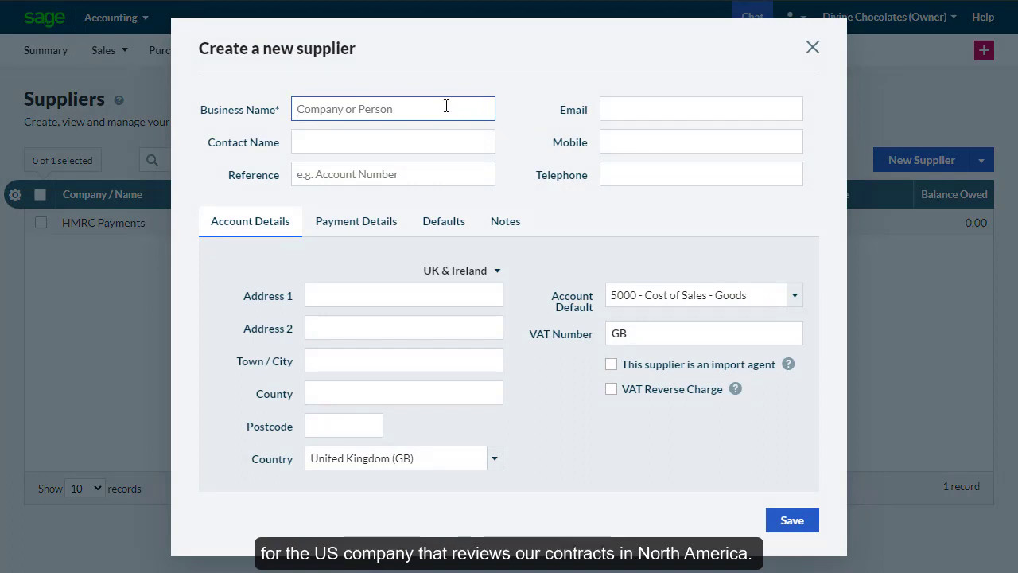
type("C")
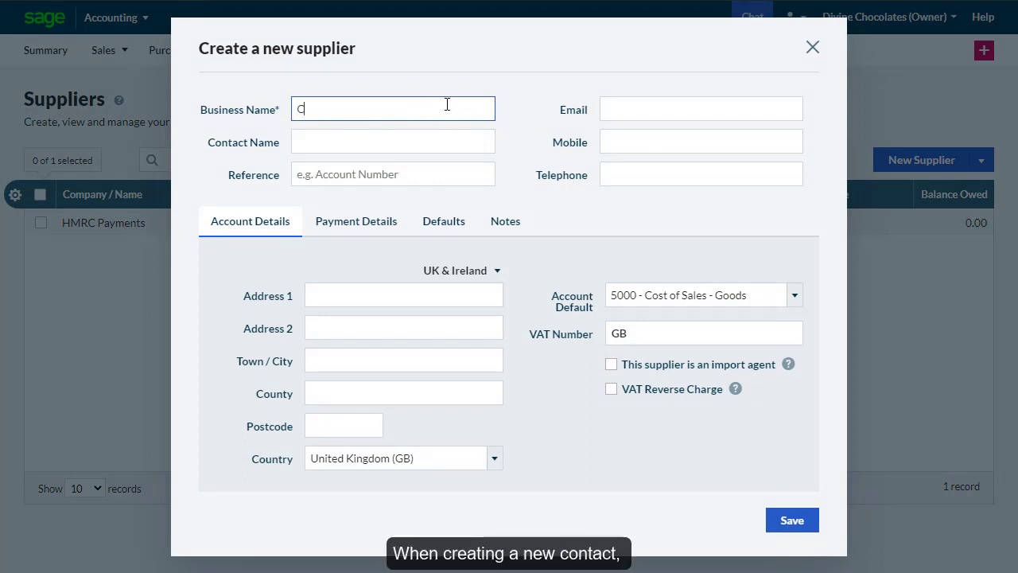
type("arter Admini")
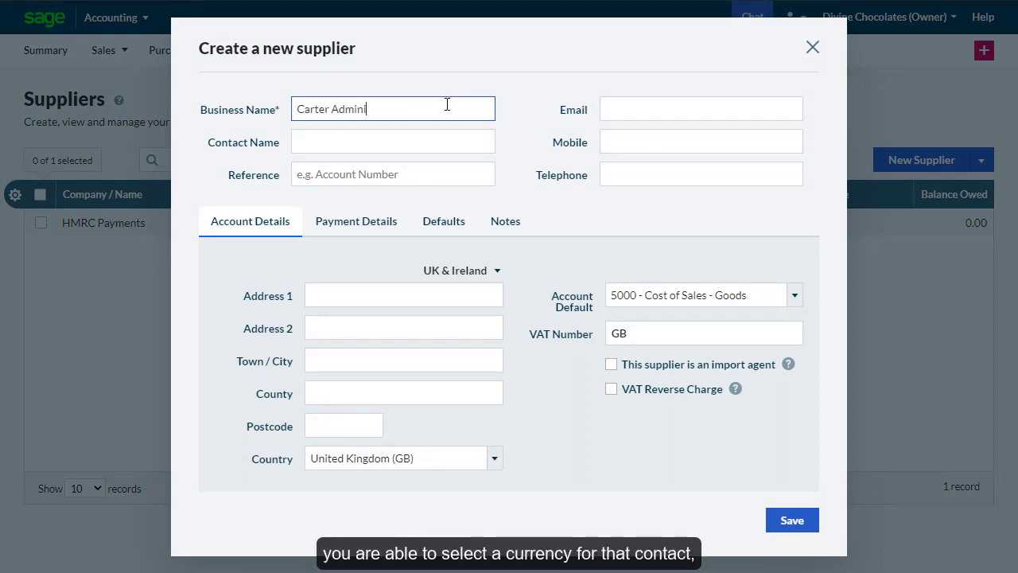
type("stration")
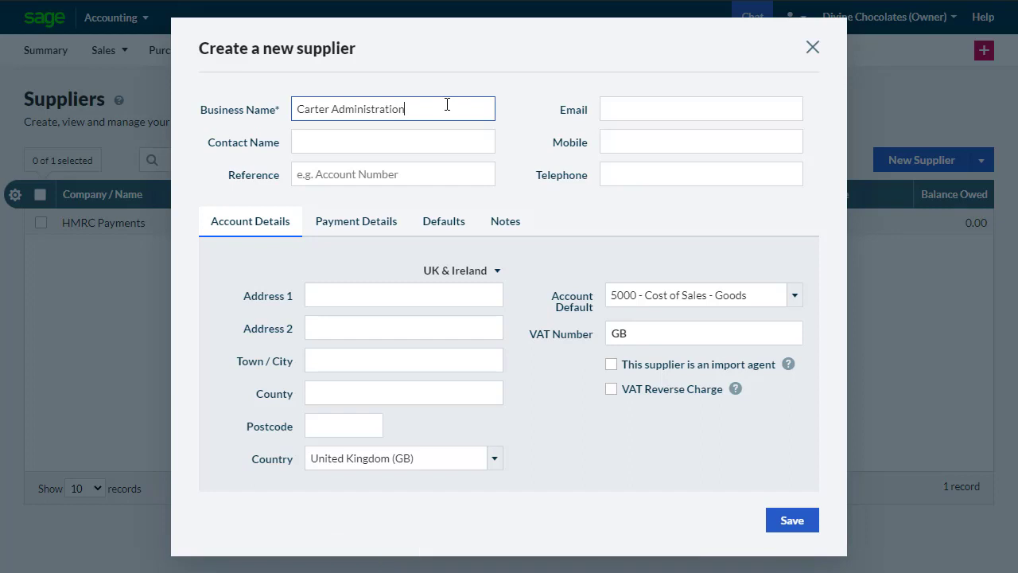
left_click(458, 271)
left_click(453, 356)
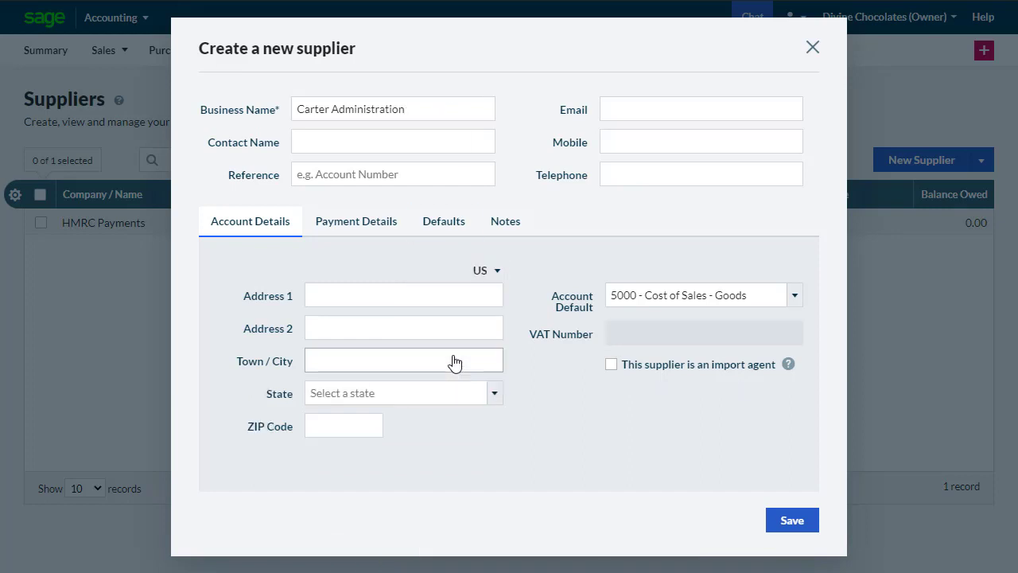
left_click(456, 237)
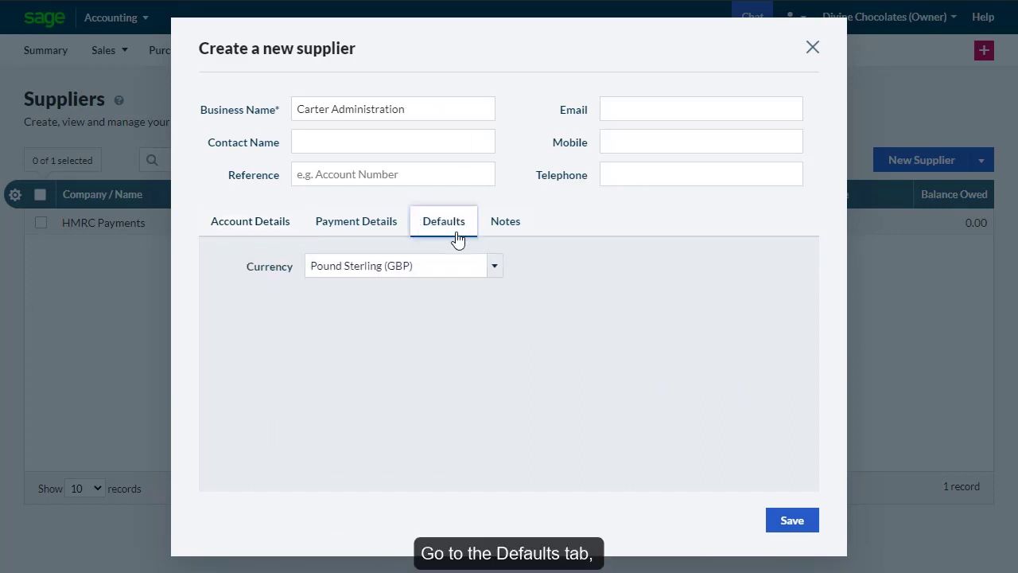
left_click(494, 267)
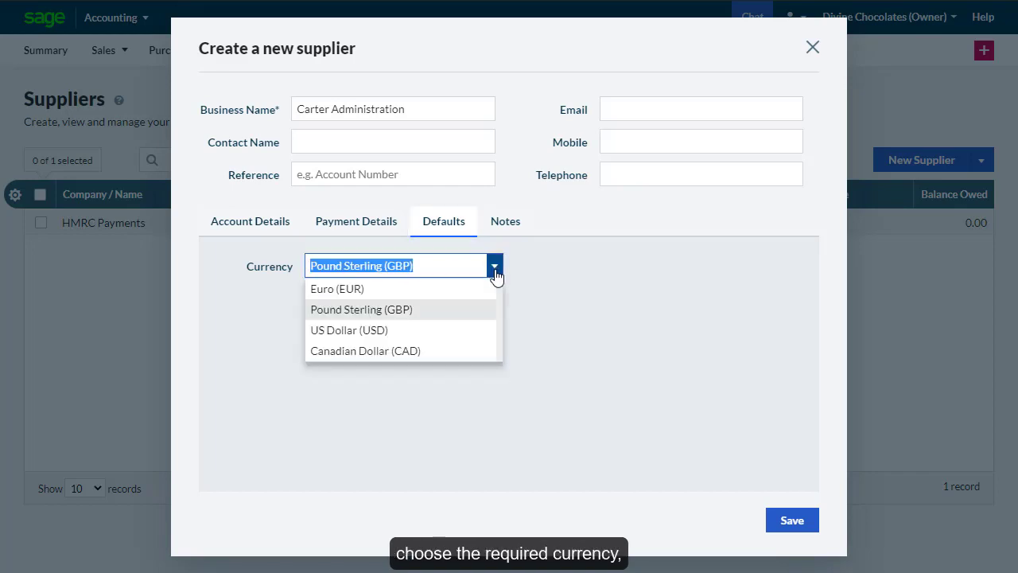
left_click(456, 330)
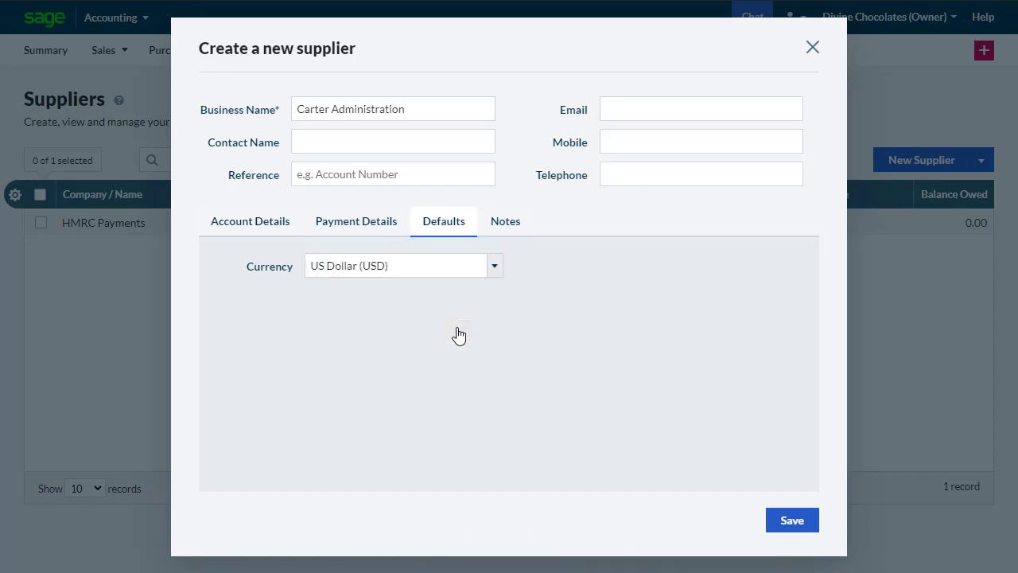
left_click(792, 522)
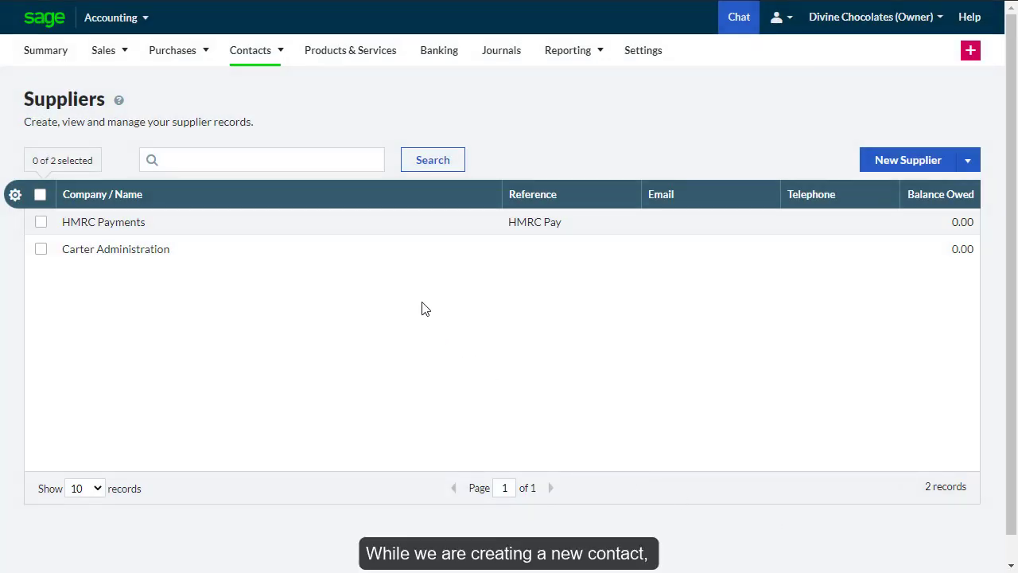
- Edit South Pines' account details under Options and try changing its greyed-out GBP currency
mouse_move(284, 68)
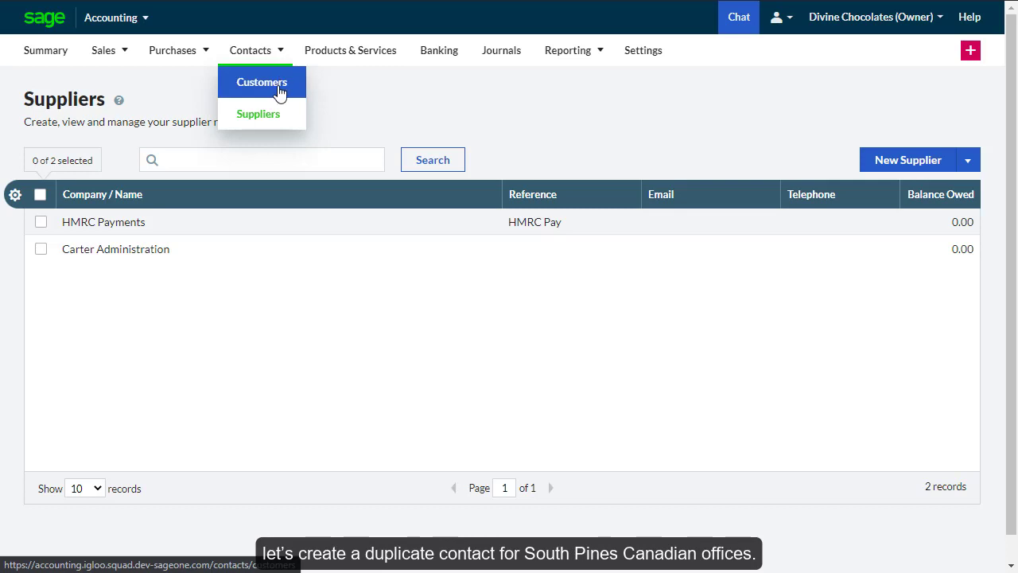
left_click(280, 93)
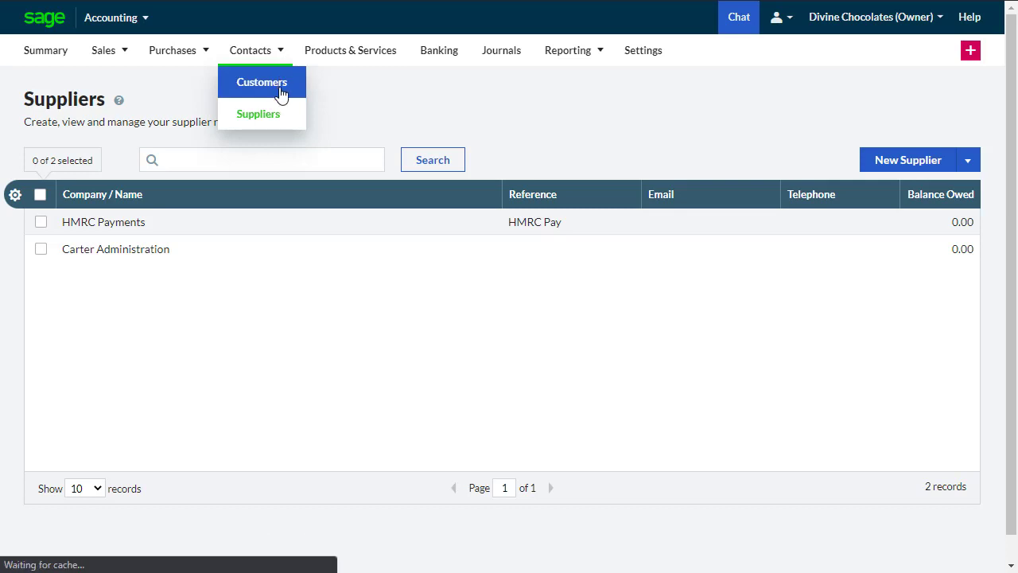
left_click(291, 253)
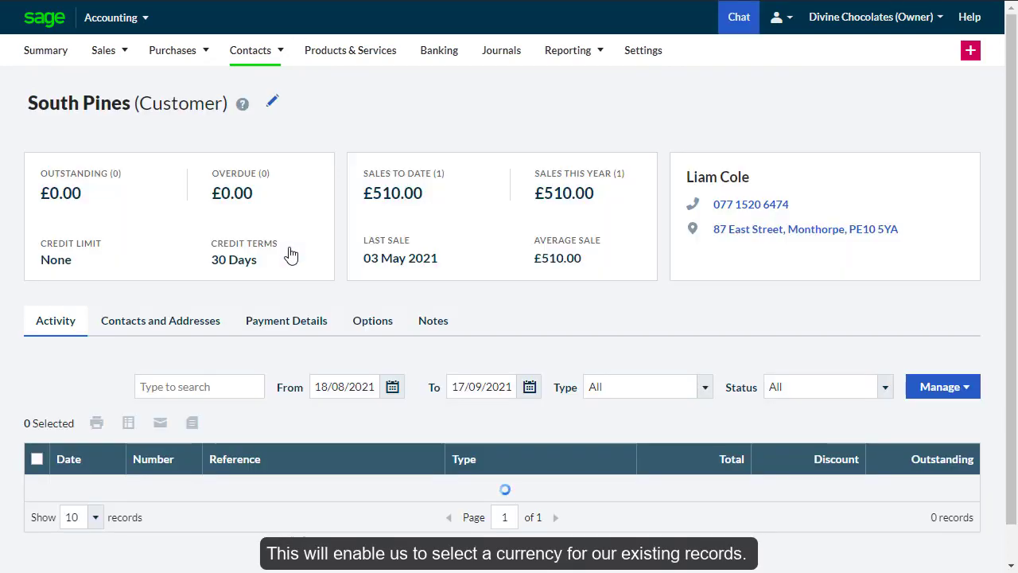
left_click(369, 328)
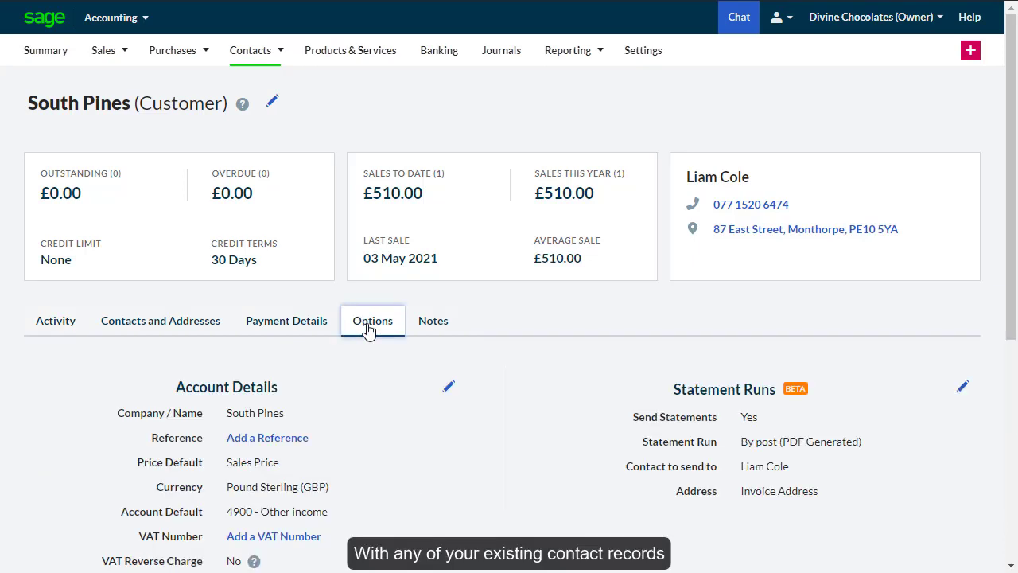
left_click(448, 386)
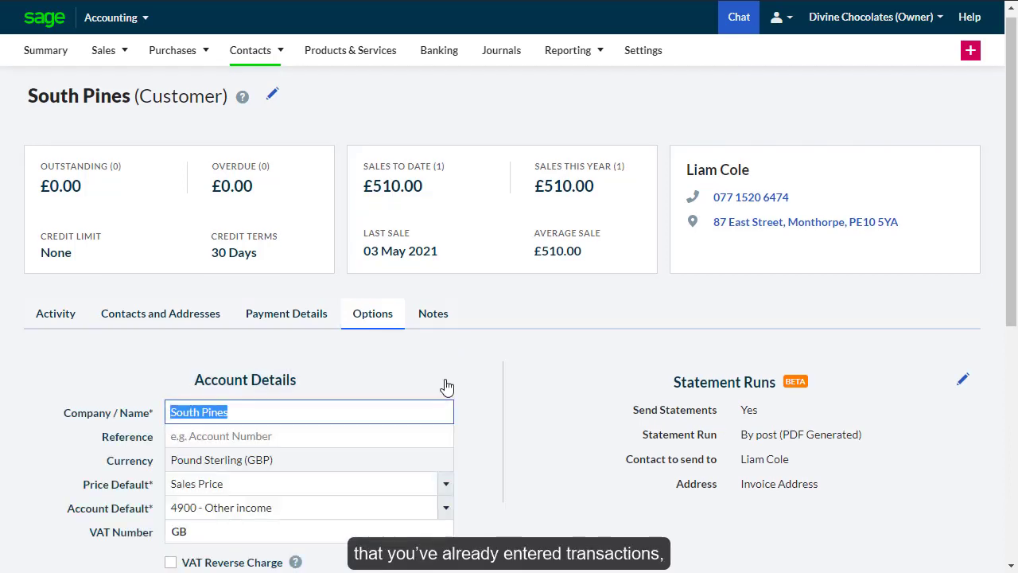
left_click(283, 459)
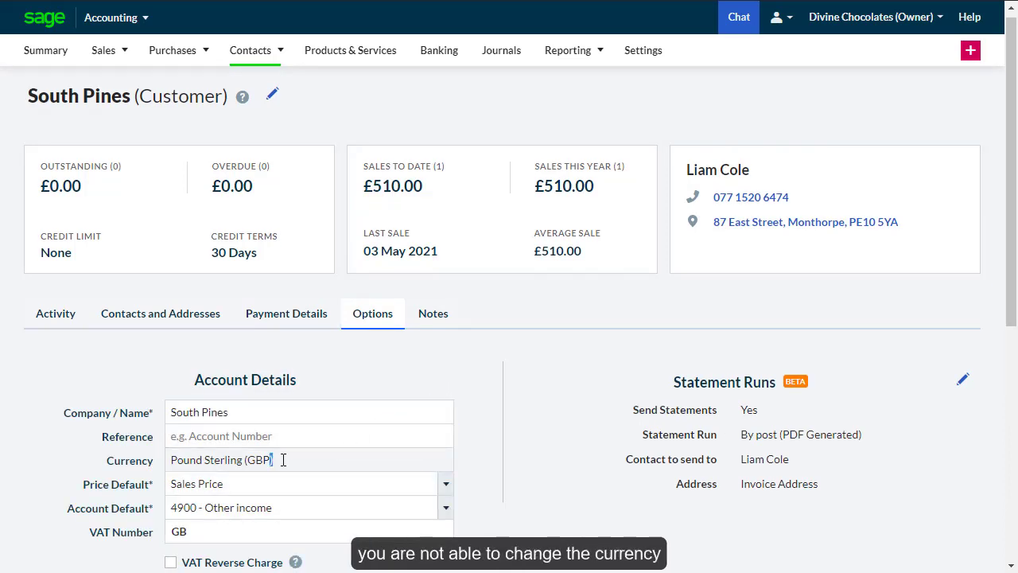
triple_click(283, 459)
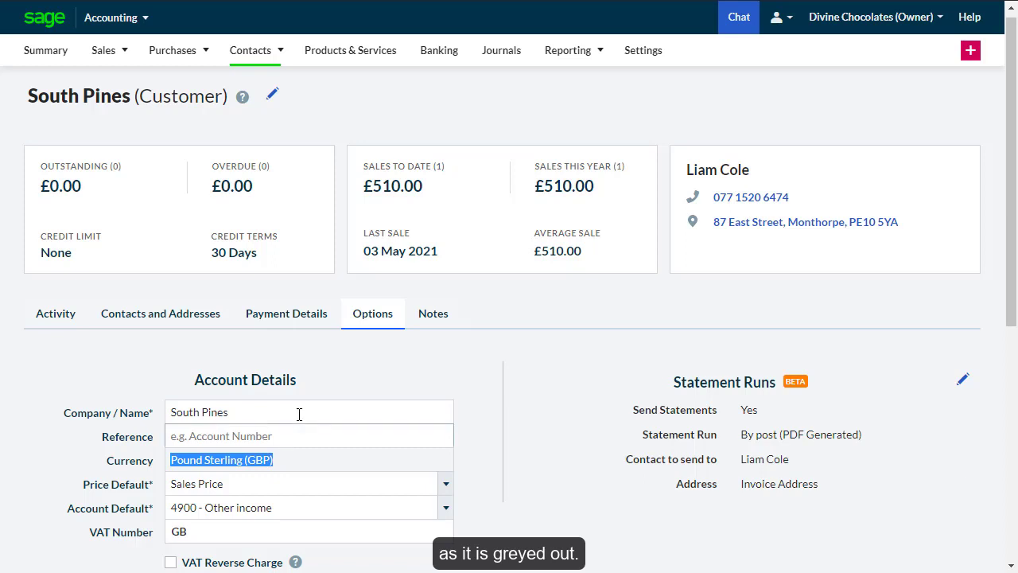
- Start a new customer named 'South Pines (CA)' with a British Columbia, Canada address
mouse_move(291, 66)
left_click(262, 94)
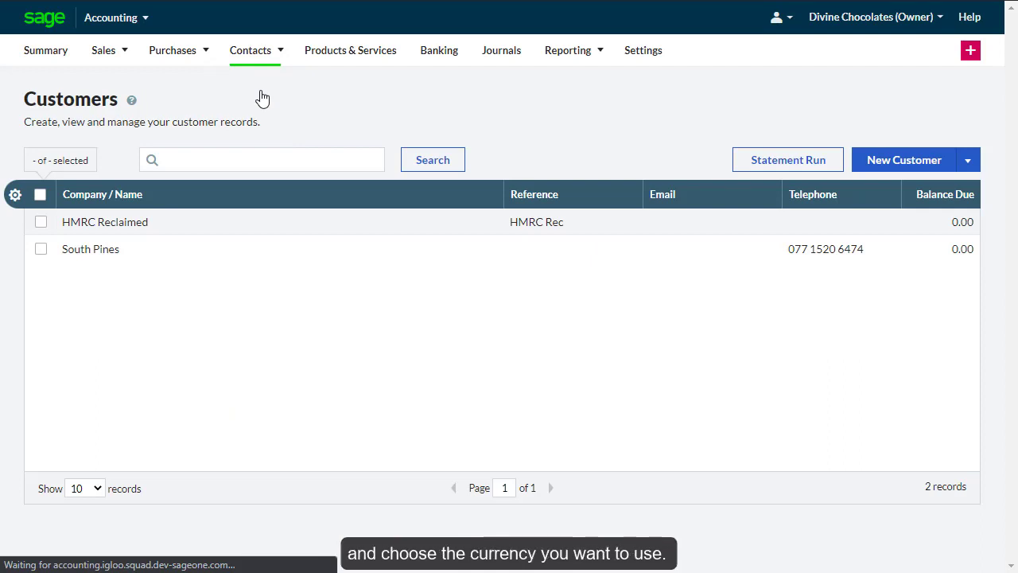
left_click(879, 163)
left_click(467, 115)
type("South Pines (CA)")
left_click(482, 271)
left_click(471, 291)
left_click(481, 394)
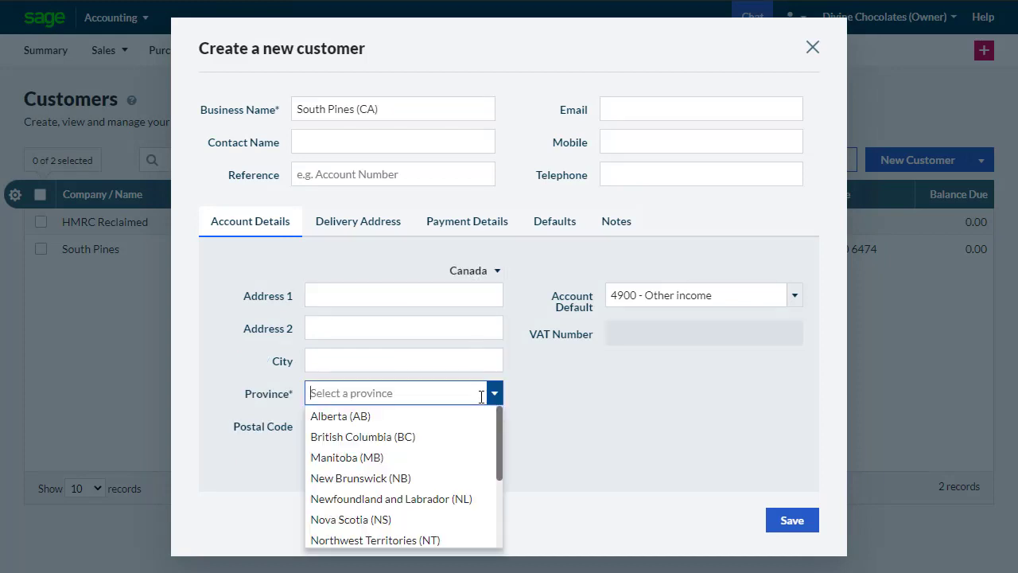
left_click(480, 436)
- Set the customer's default currency to Canadian Dollar (CAD) and save
left_click(555, 227)
left_click(495, 301)
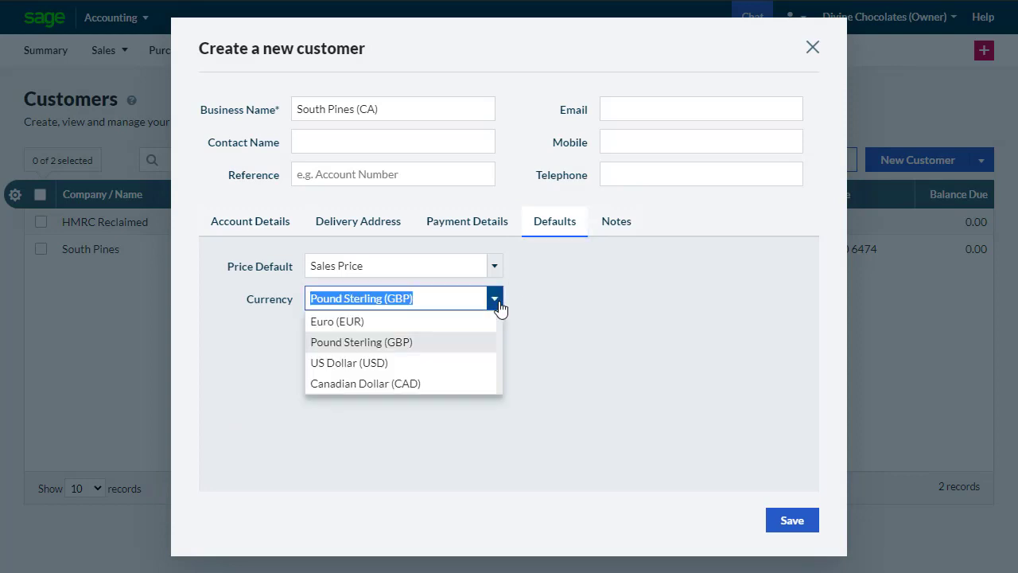
left_click(462, 383)
left_click(785, 527)
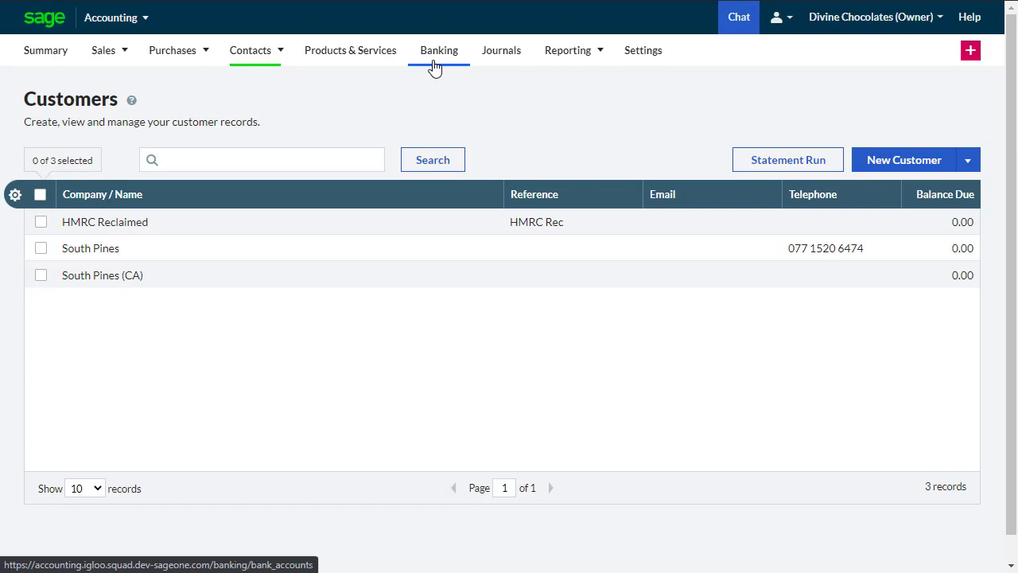
- Start a new Current bank account named 'USD Account'
left_click(434, 63)
left_click(959, 204)
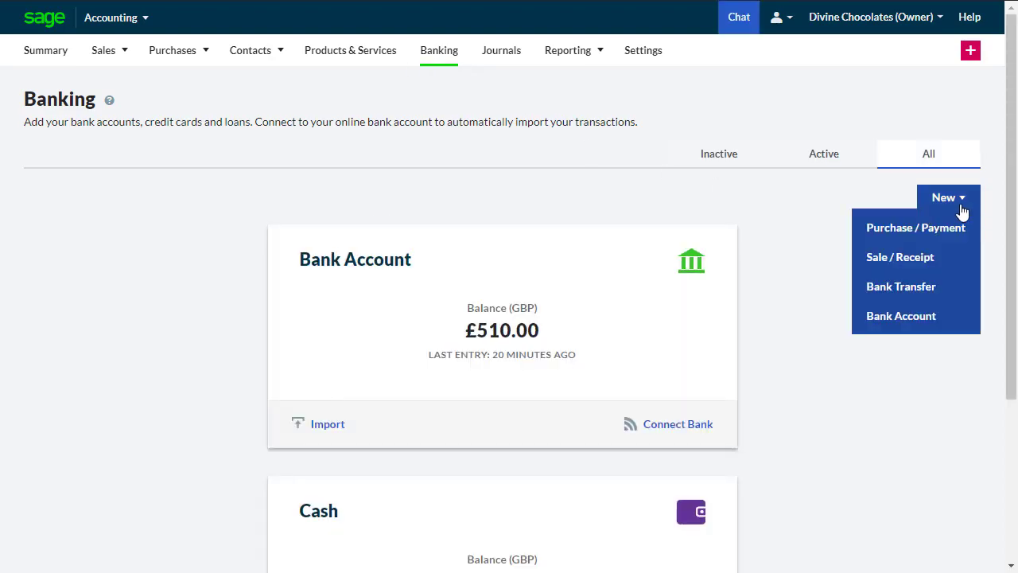
left_click(941, 317)
left_click(652, 192)
left_click(642, 223)
left_click(602, 245)
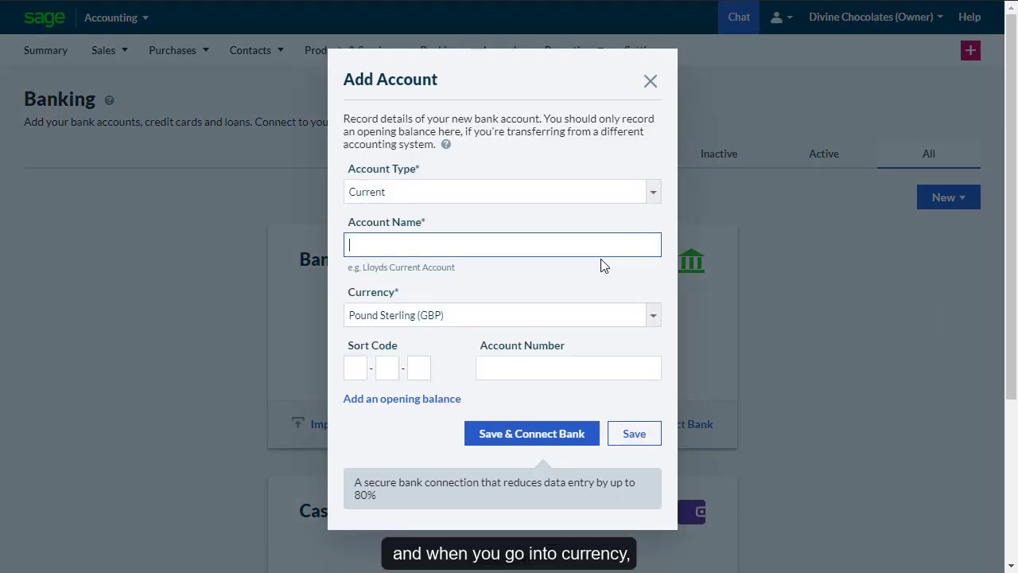
type("USD Account")
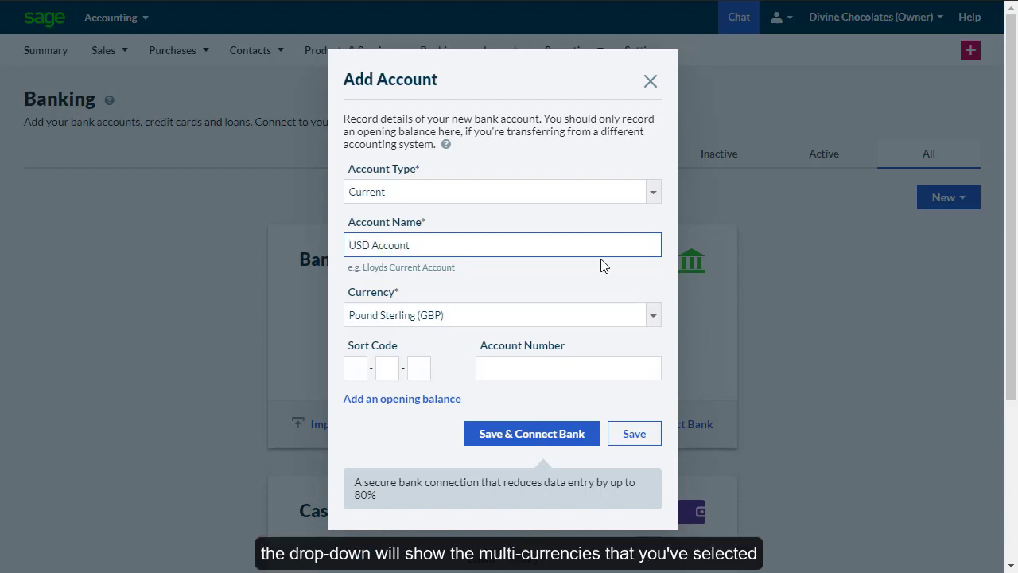
- Set the account currency to US Dollar (USD), enter the account number, and save
left_click(613, 317)
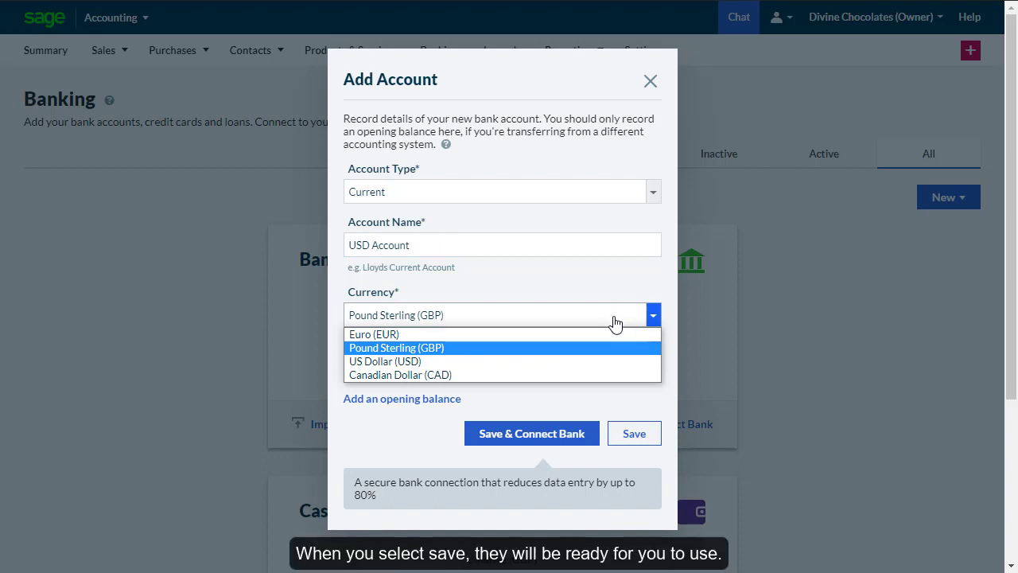
left_click(591, 361)
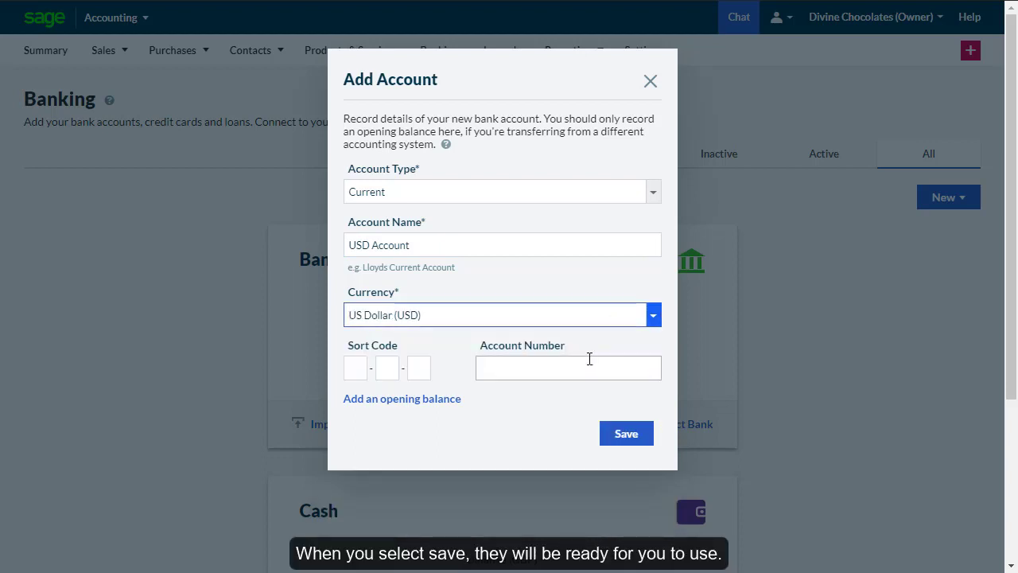
left_click(590, 359)
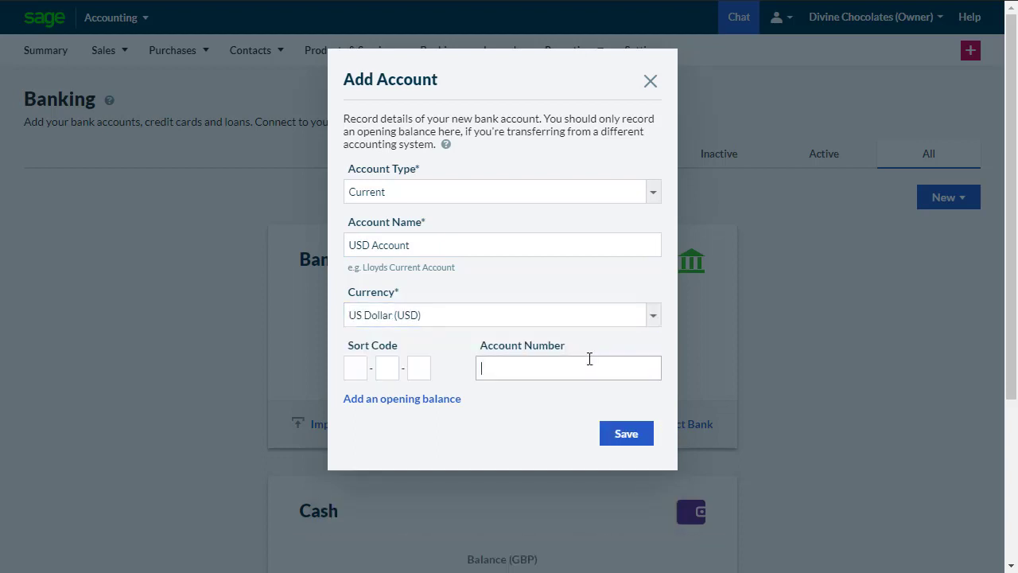
left_click(619, 442)
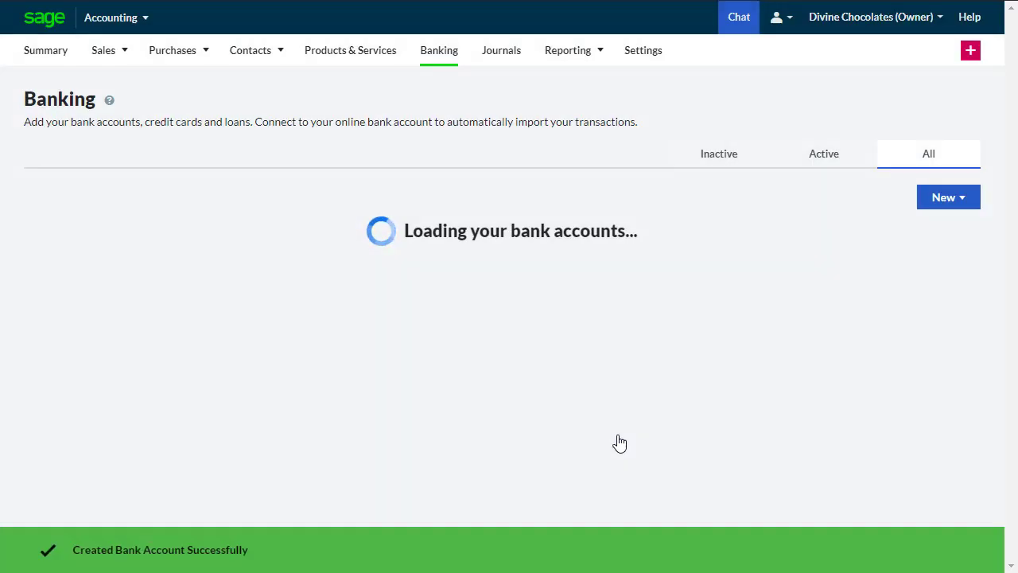
scroll(619, 442, "down", 3)
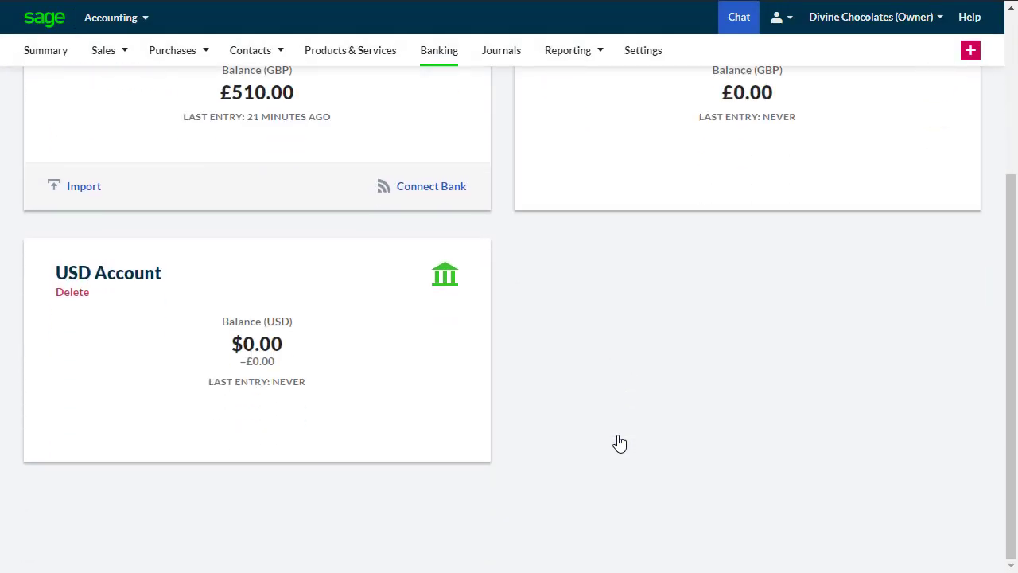
- Begin another Current bank account named 'CAD Account'
scroll(620, 443, "up", 3)
left_click(949, 149)
left_click(915, 261)
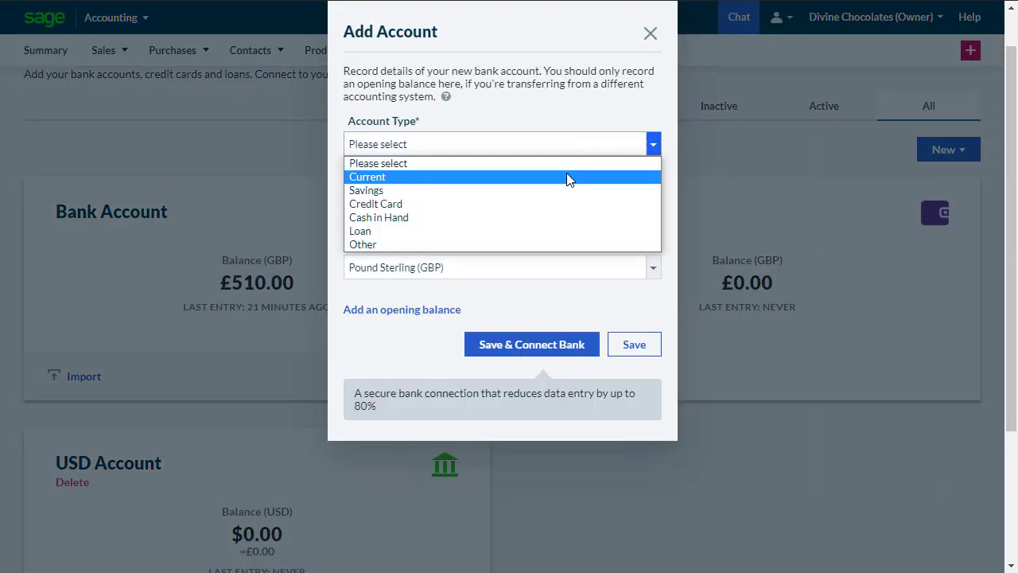
left_click(565, 180)
key("Tab")
type("CAD Accou")
- Give it Canadian Dollar (CAD) currency and an account number, then save it
left_click(652, 267)
left_click(618, 325)
left_click(618, 325)
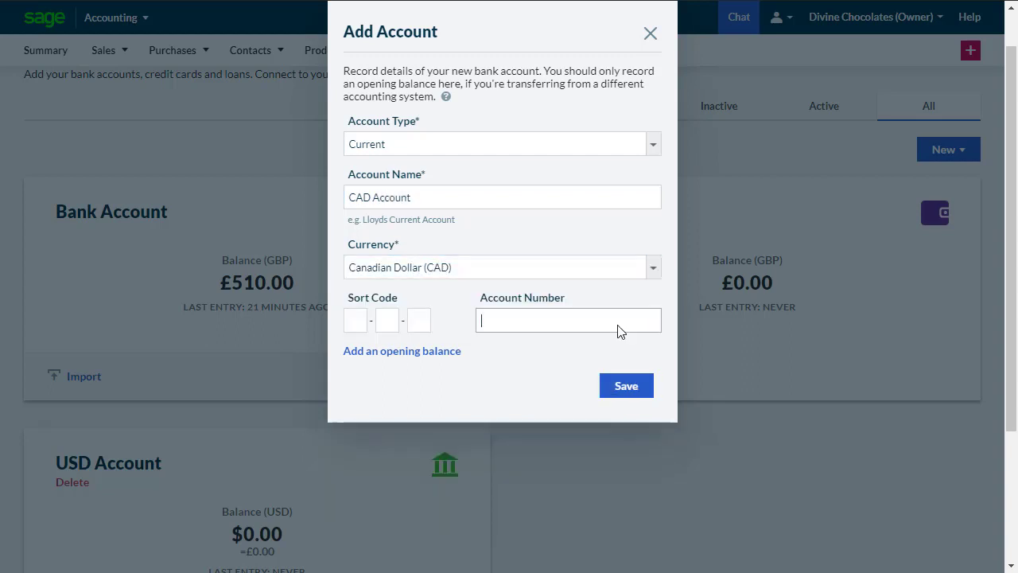
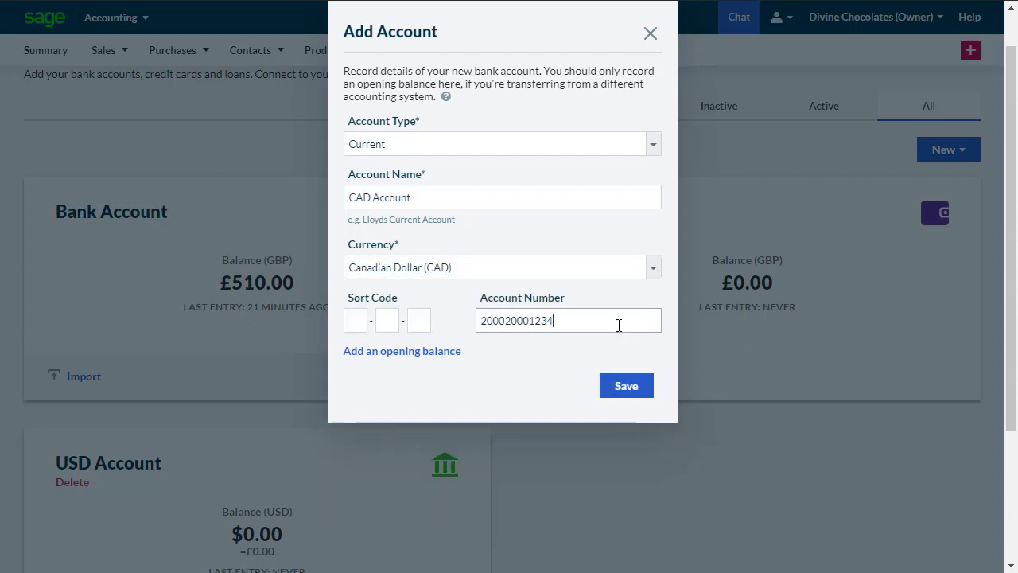
left_click(628, 386)
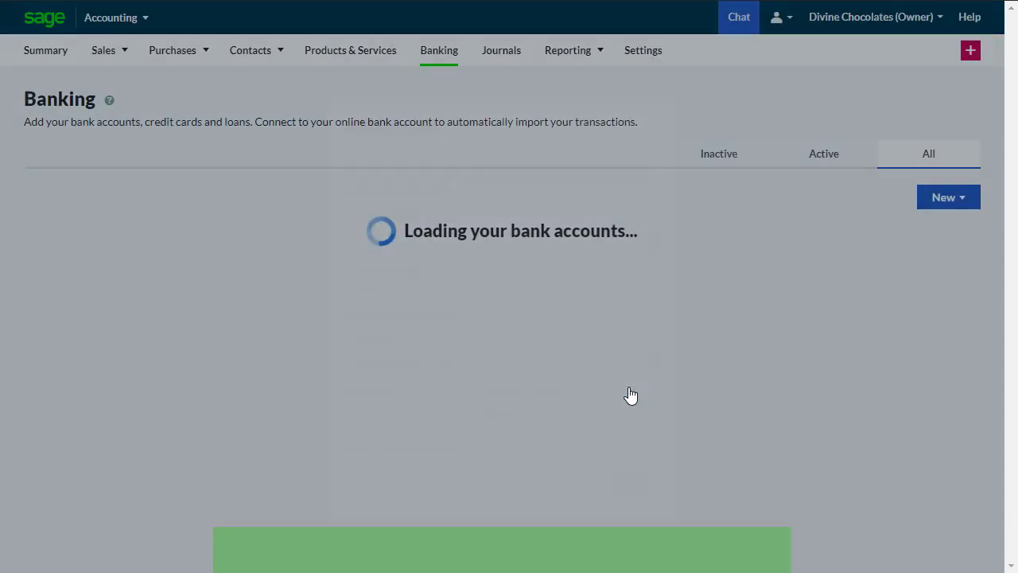
scroll(631, 395, "down", 3)
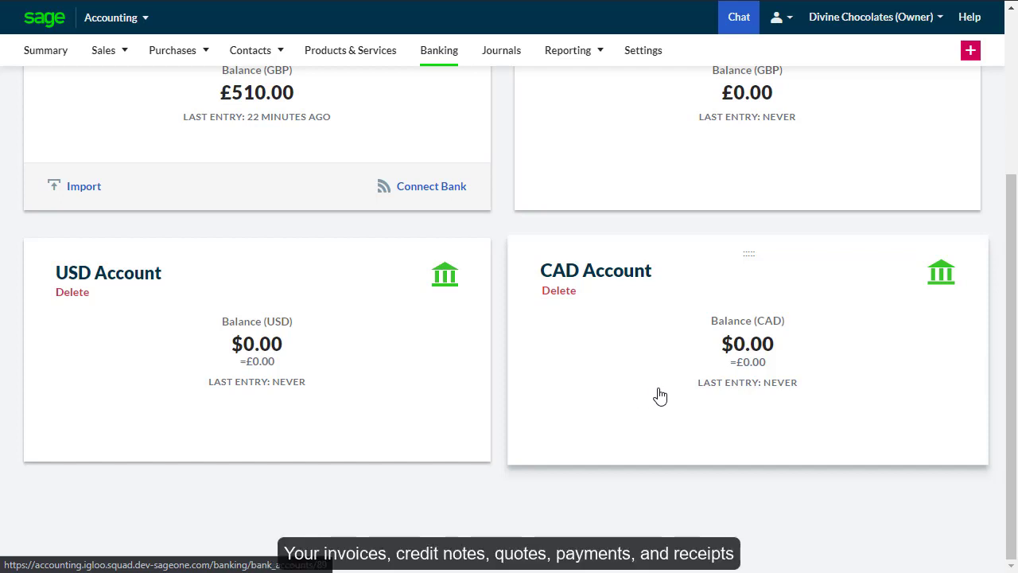
left_click_drag(1013, 318, 1013, 152)
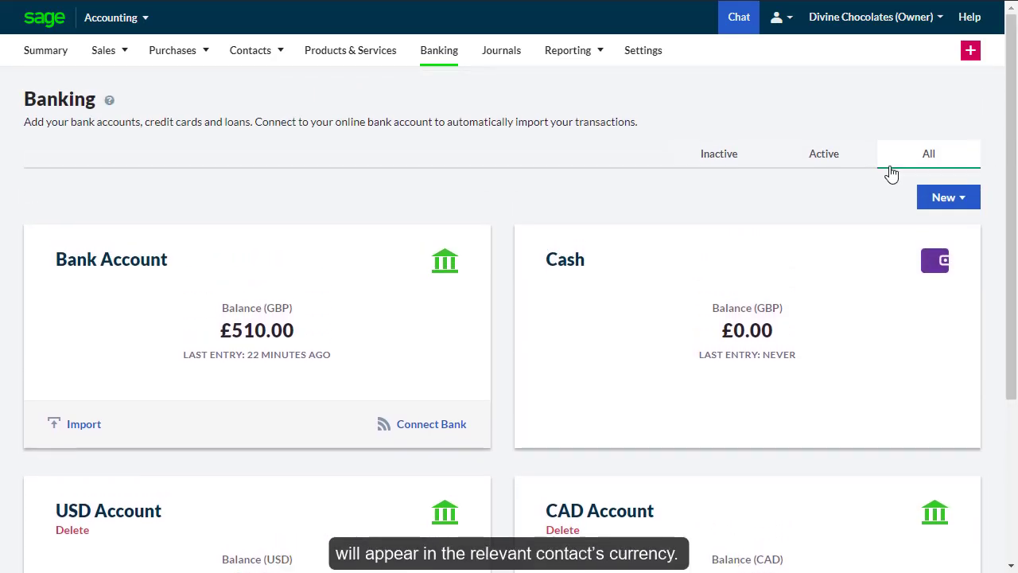
mouse_move(115, 62)
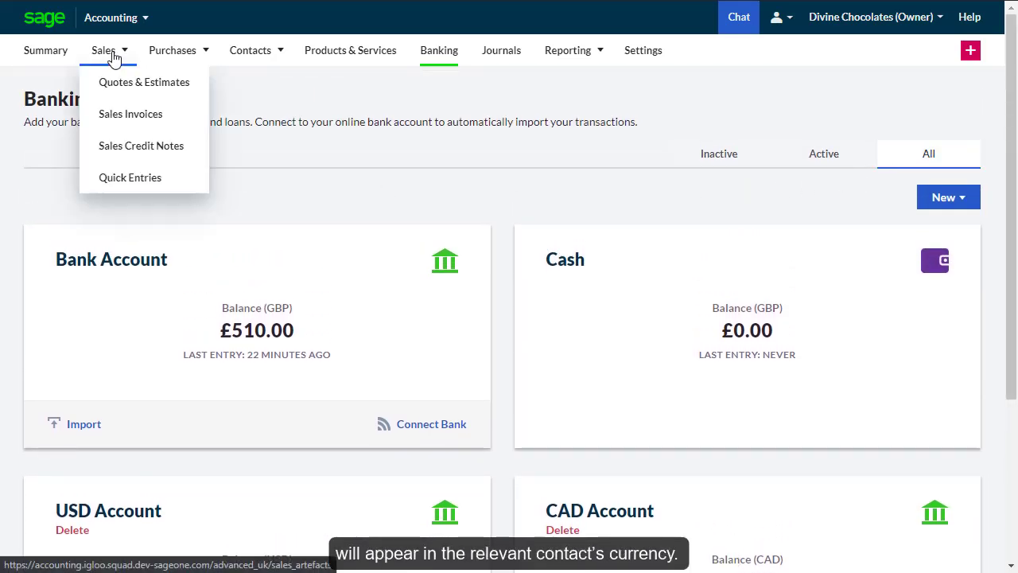
- Start a new sales invoice for customer South Pines (CA)
left_click(129, 121)
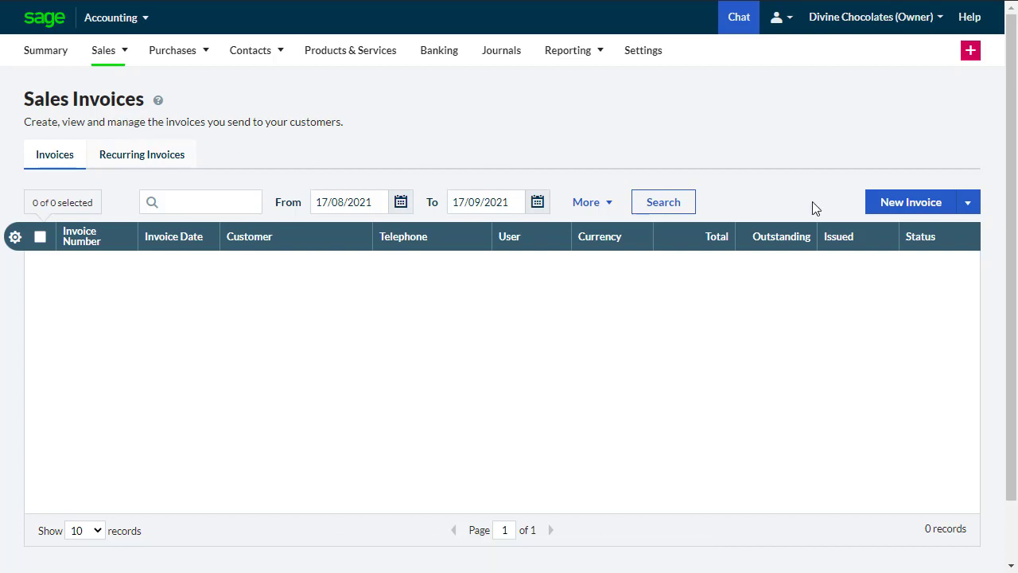
left_click(878, 208)
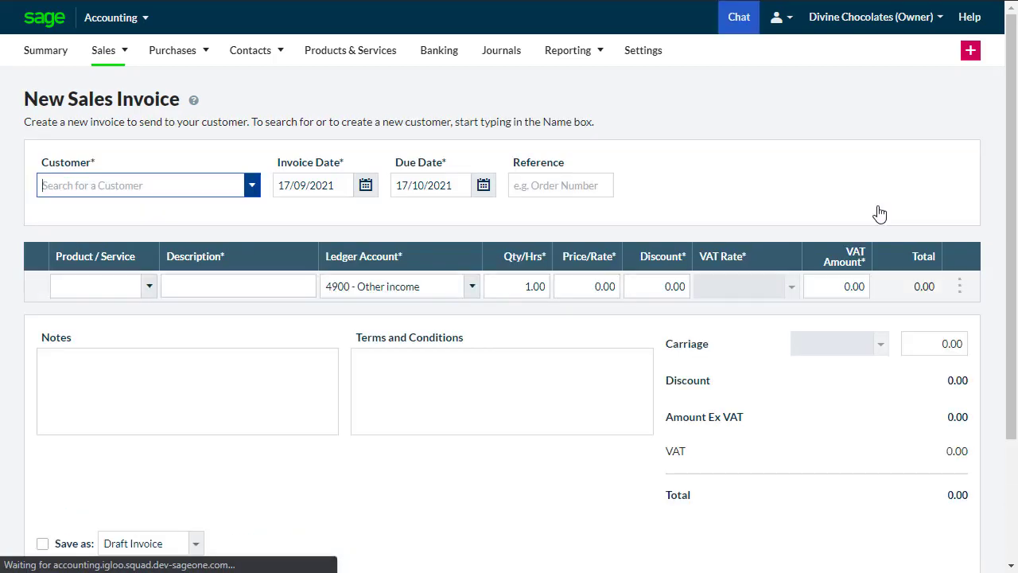
left_click(252, 186)
left_click(247, 227)
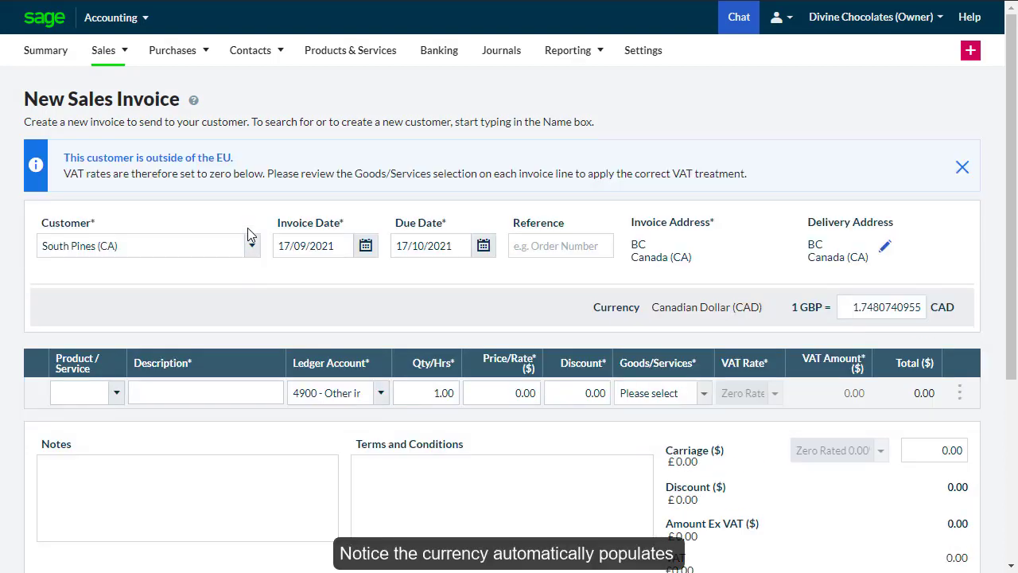
- Add a 'Custom chocolates' goods line at 200 with 50 carriage, and save the invoice
left_click(225, 385)
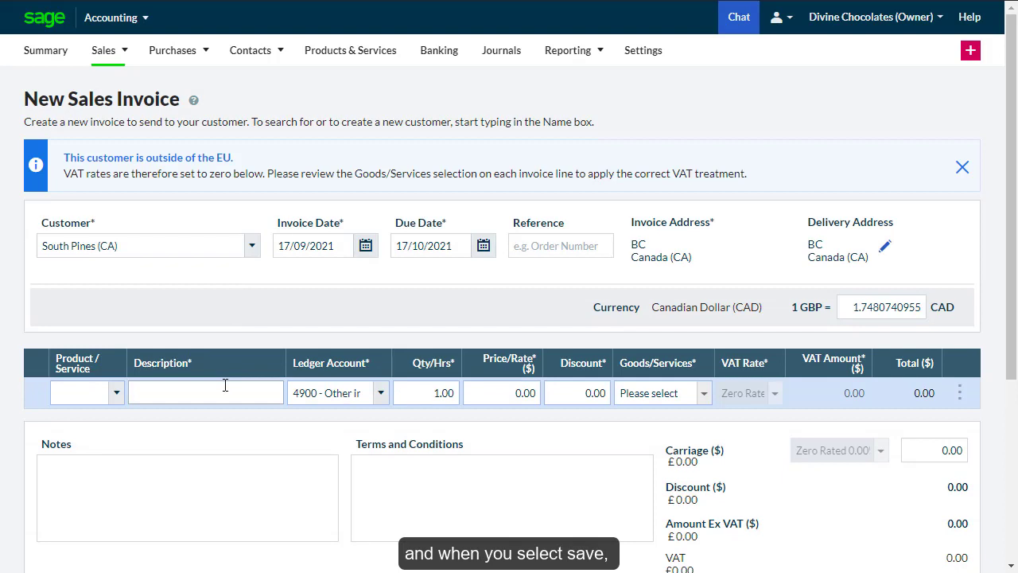
type("Custom chocolates")
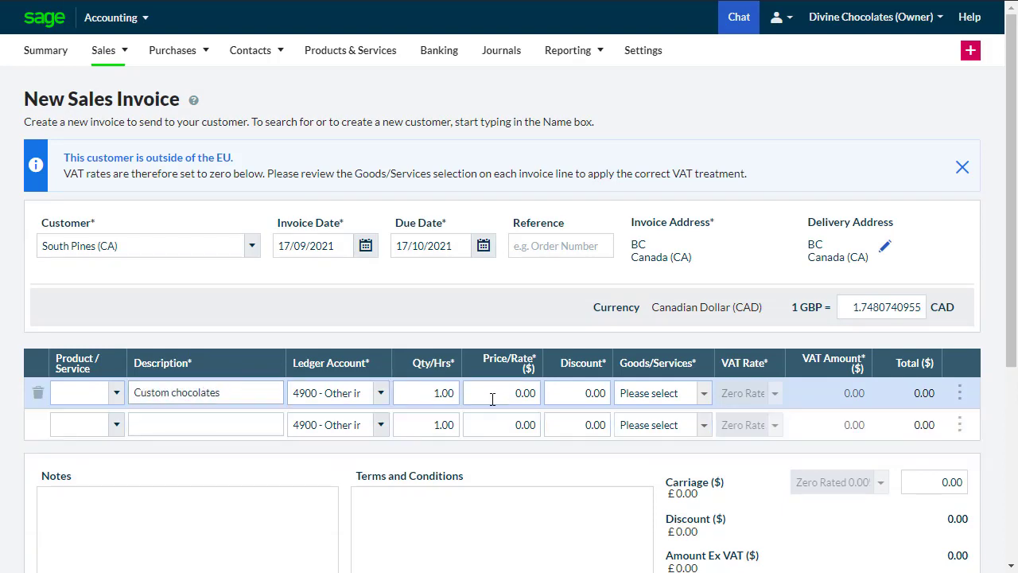
left_click(497, 393)
type("200")
left_click(696, 393)
left_click(695, 421)
left_click(937, 481)
type("50")
scroll(936, 481, "down", 4)
left_click(756, 482)
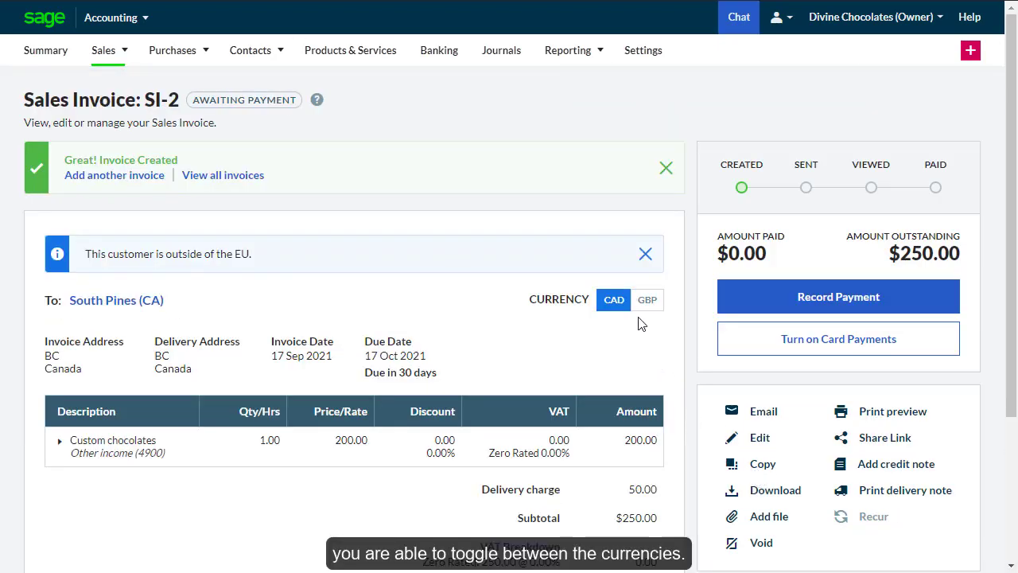
- After viewing SI-2 in GBP and CAD, record its $250.00 Electronic payment into CAD Account (1230)
left_click(647, 308)
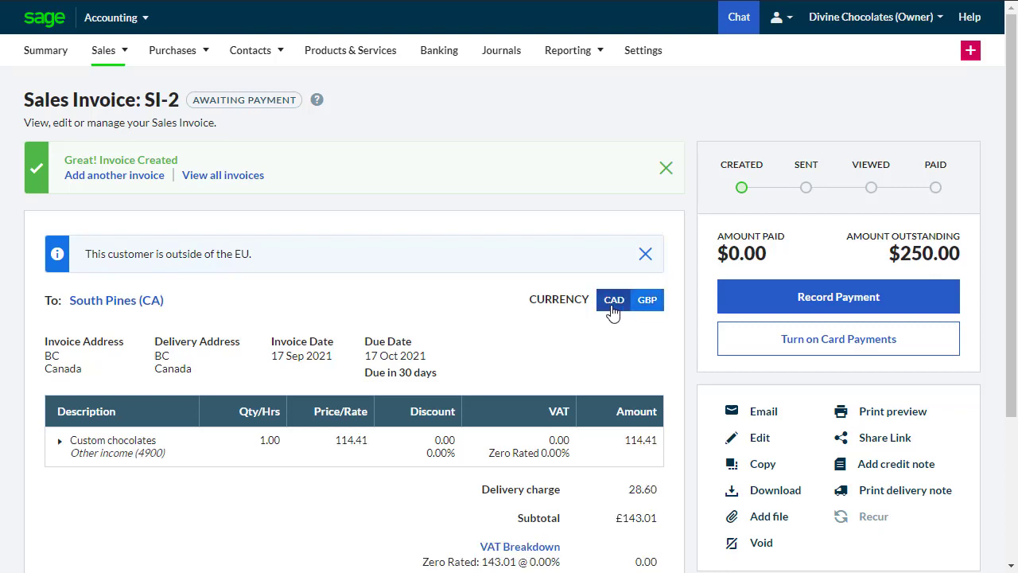
left_click(612, 310)
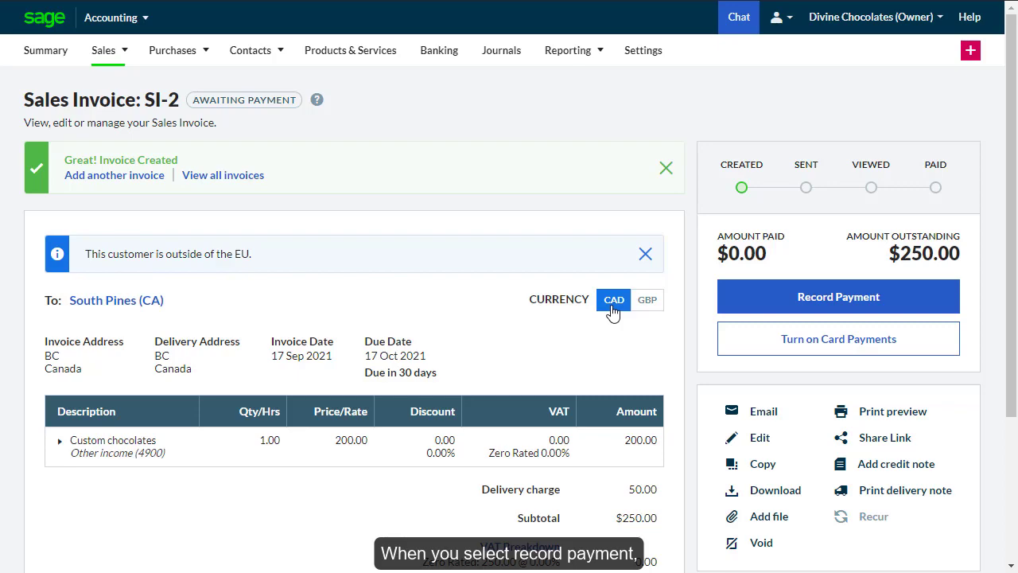
left_click(759, 309)
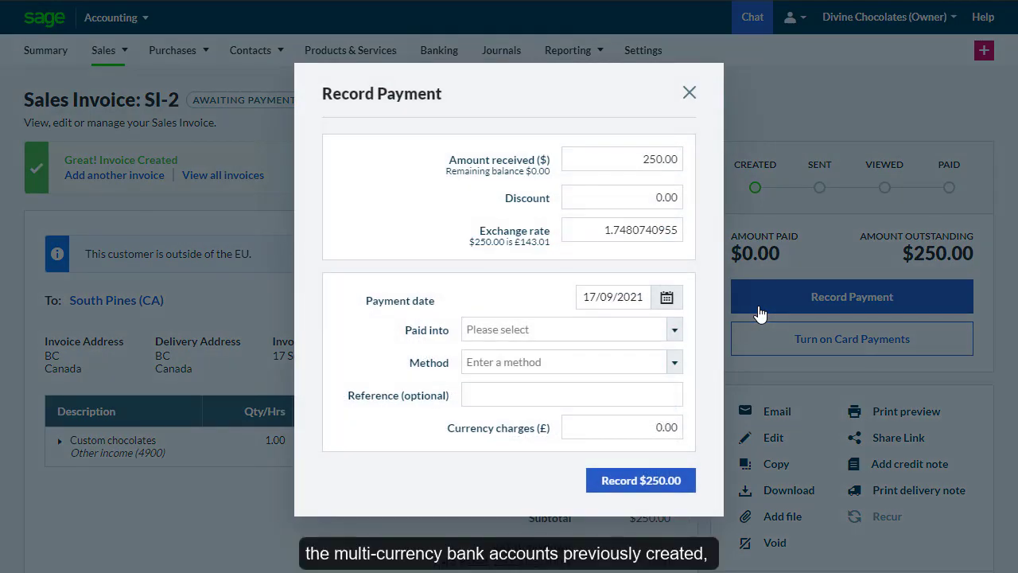
left_click(675, 330)
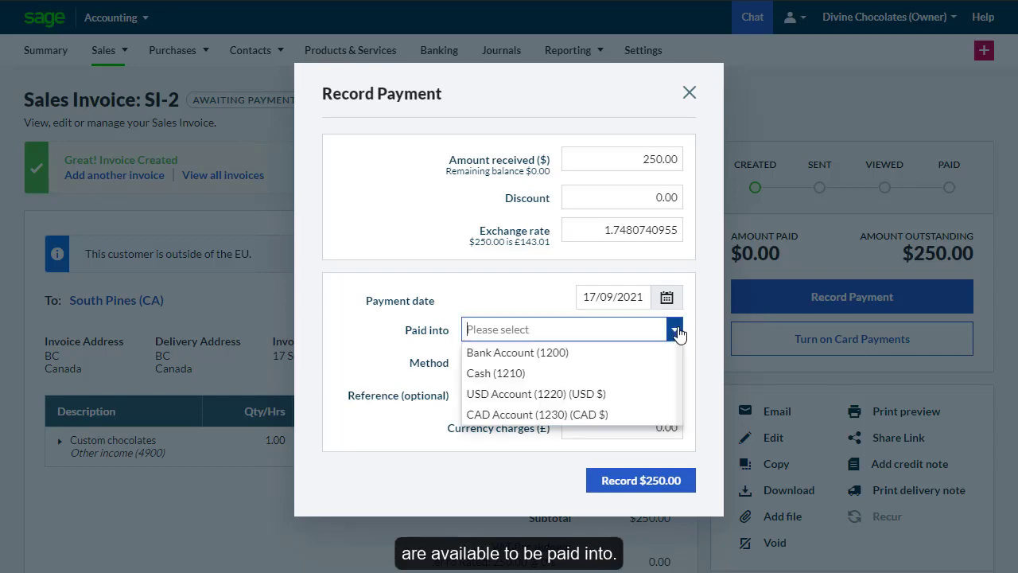
left_click(614, 414)
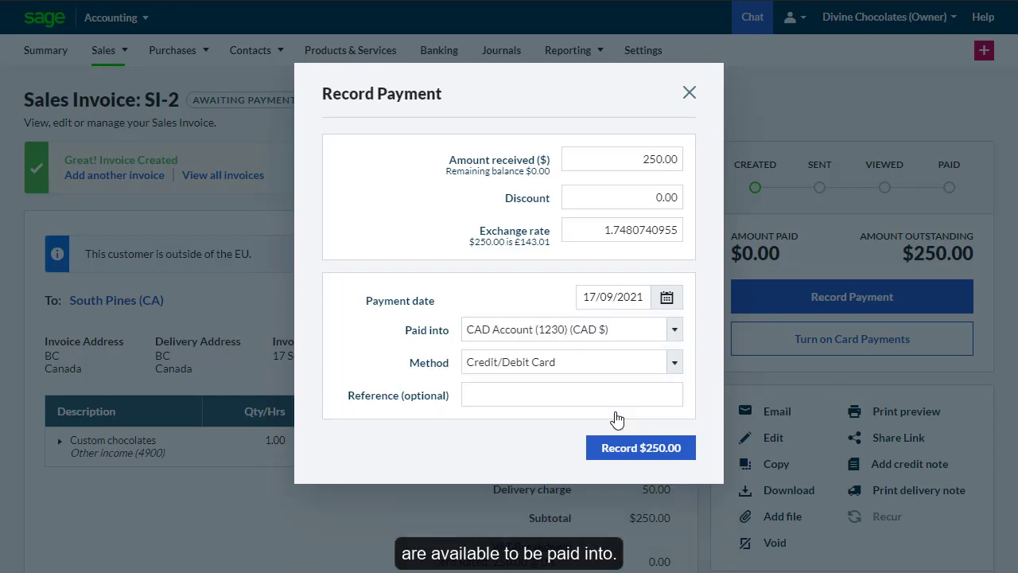
left_click(674, 366)
left_click(573, 426)
left_click(621, 442)
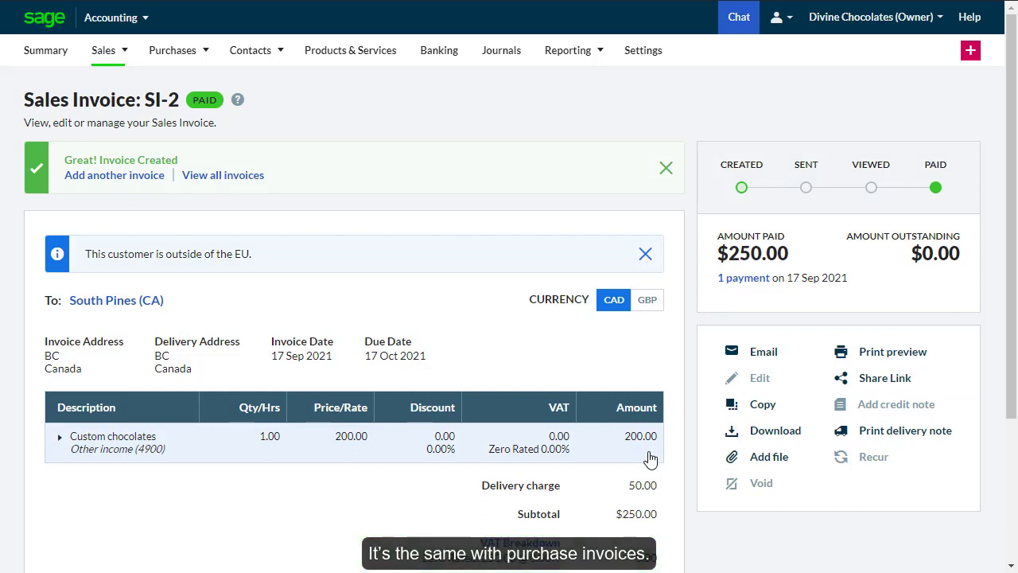
left_click(194, 90)
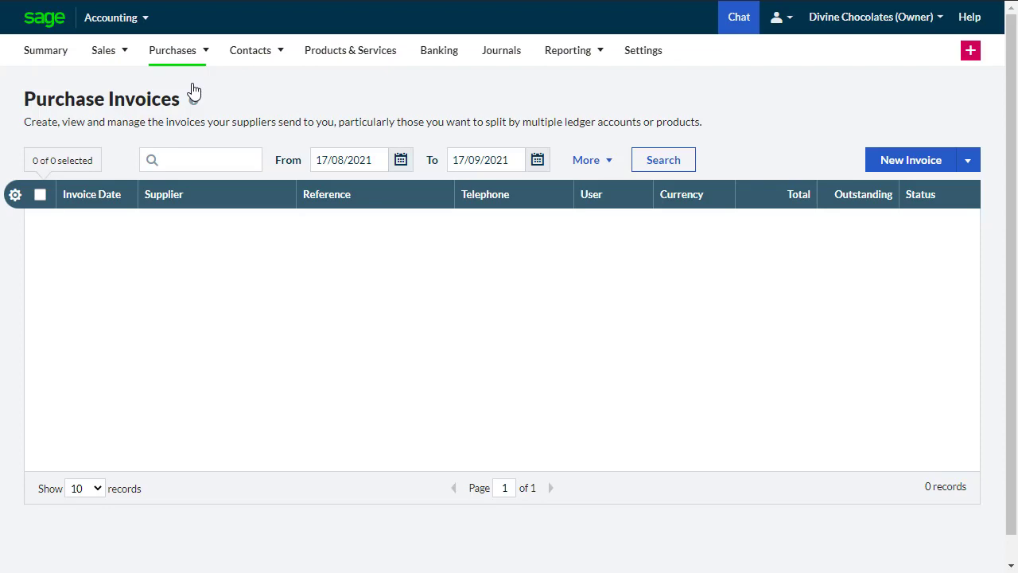
- Bill Carter Administration $300 for 'Contract review' as standalone services, save, and view it in GBP
left_click(876, 174)
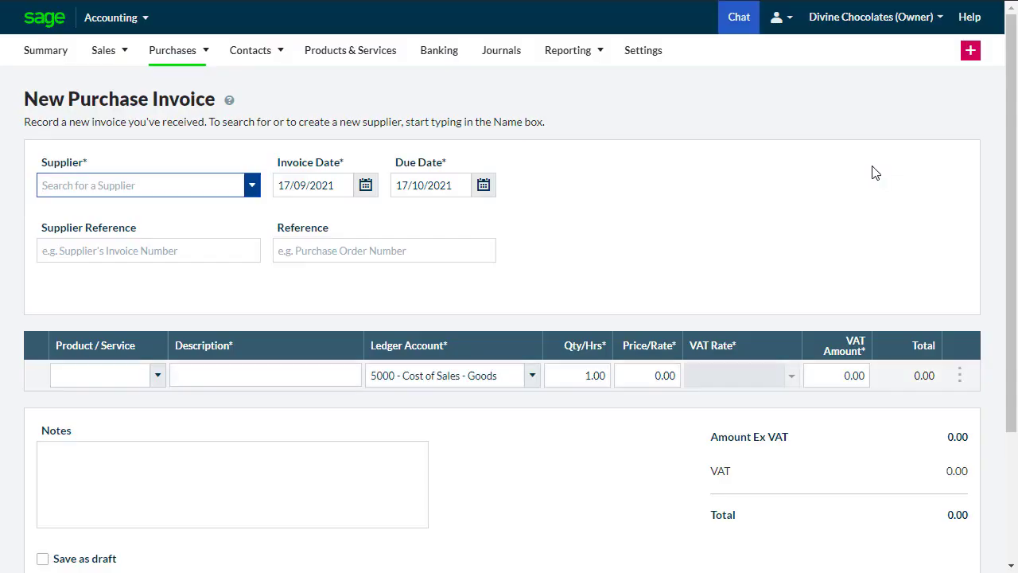
left_click(239, 209)
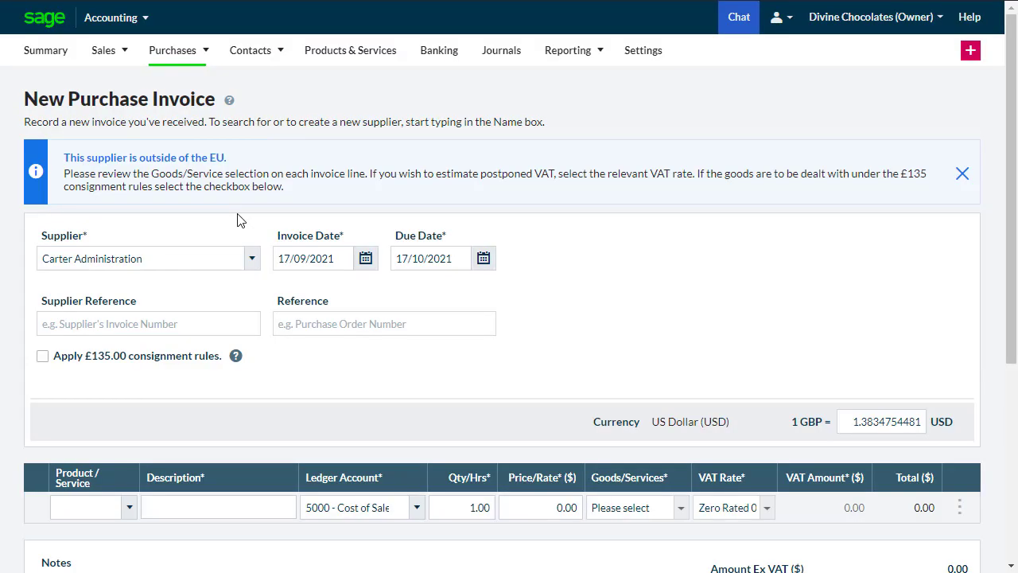
left_click(236, 506)
type("Contract review")
left_click(550, 510)
type("300")
left_click(636, 507)
left_click(652, 552)
scroll(1001, 541, "down", 4)
left_click(787, 485)
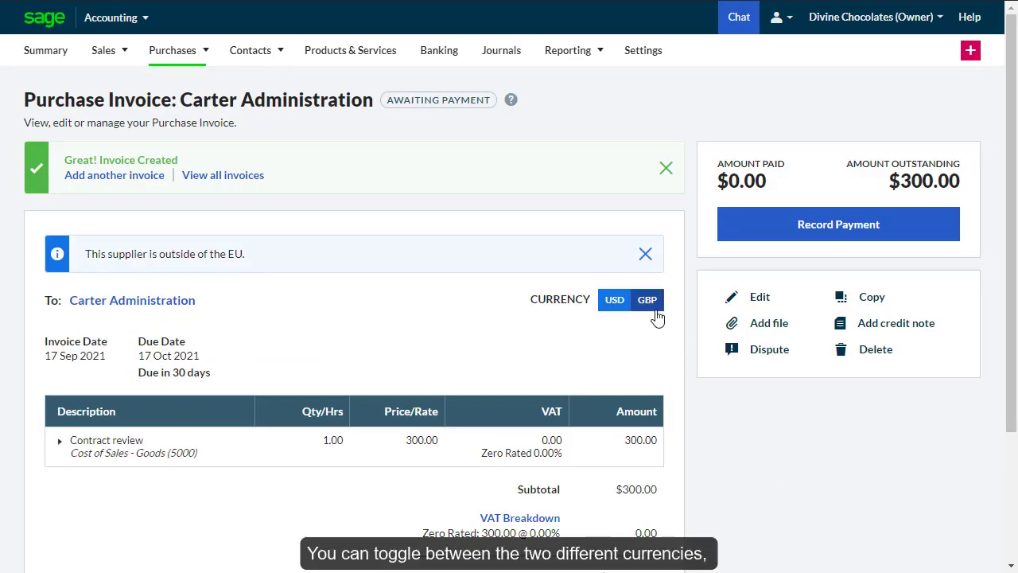
left_click(654, 313)
- Pay Carter Administration's $300.00 invoice electronically from the USD Account (1220), viewing amounts in USD
left_click(618, 311)
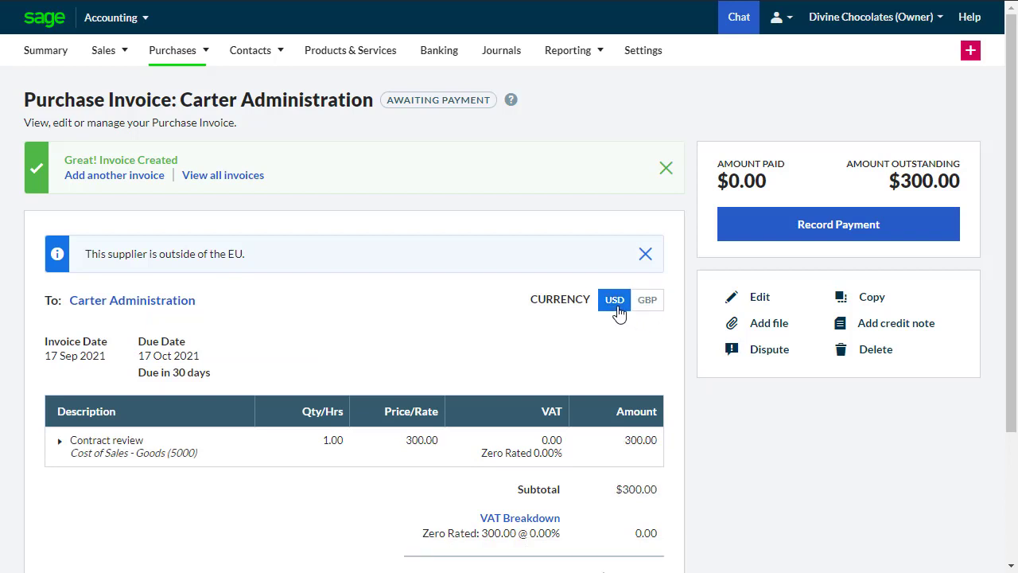
left_click(761, 238)
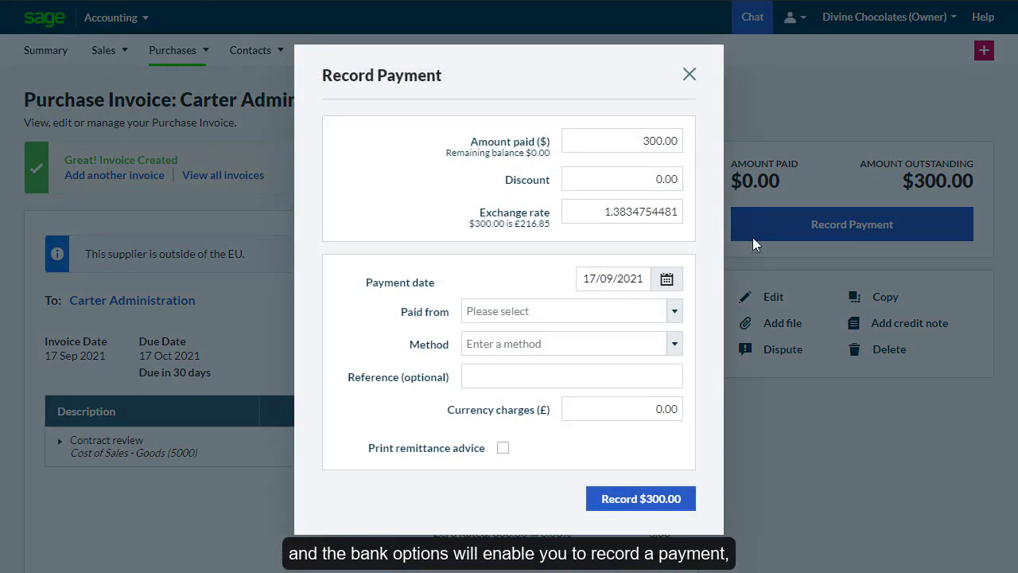
left_click(673, 312)
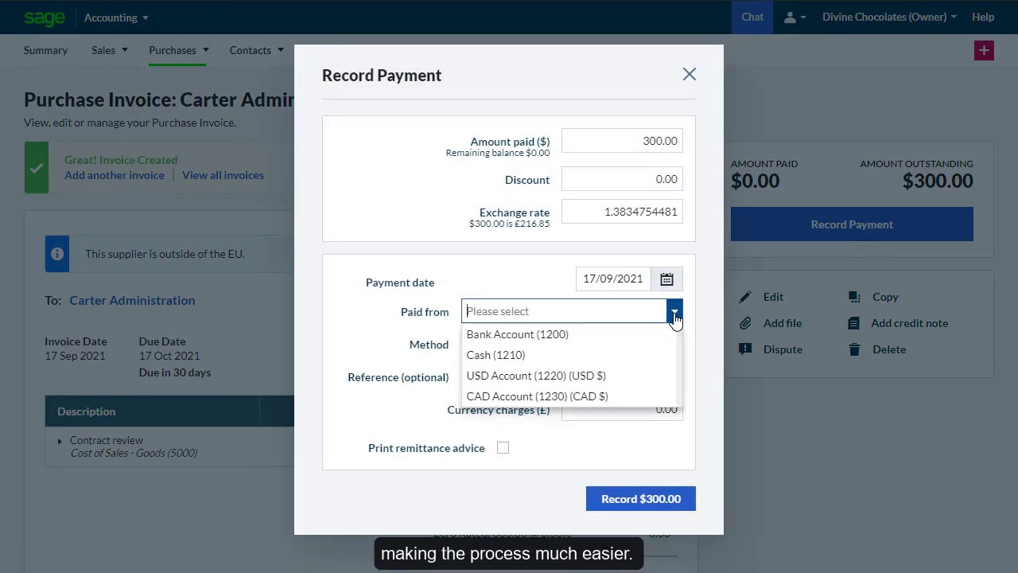
left_click(633, 376)
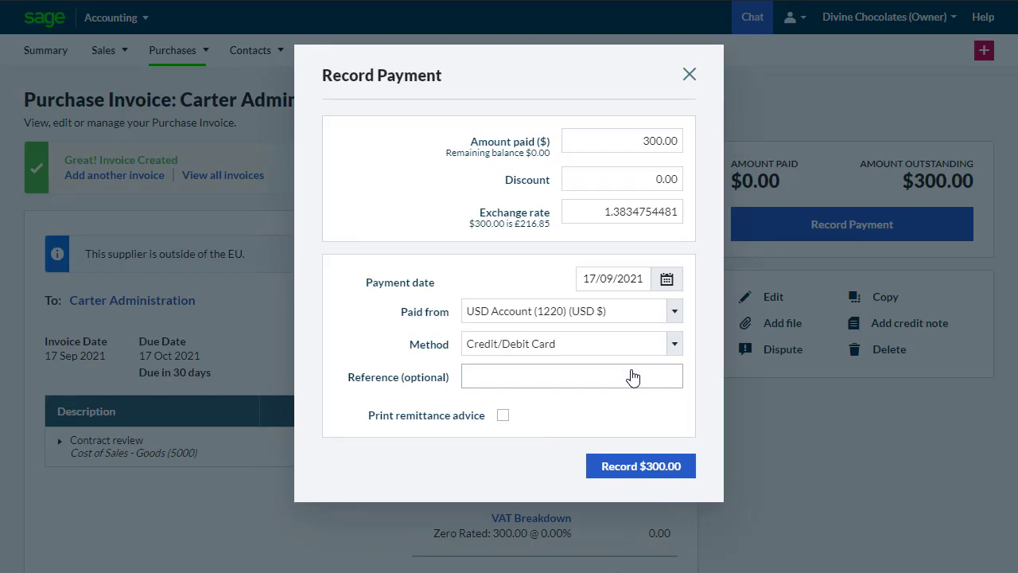
left_click(673, 344)
left_click(609, 409)
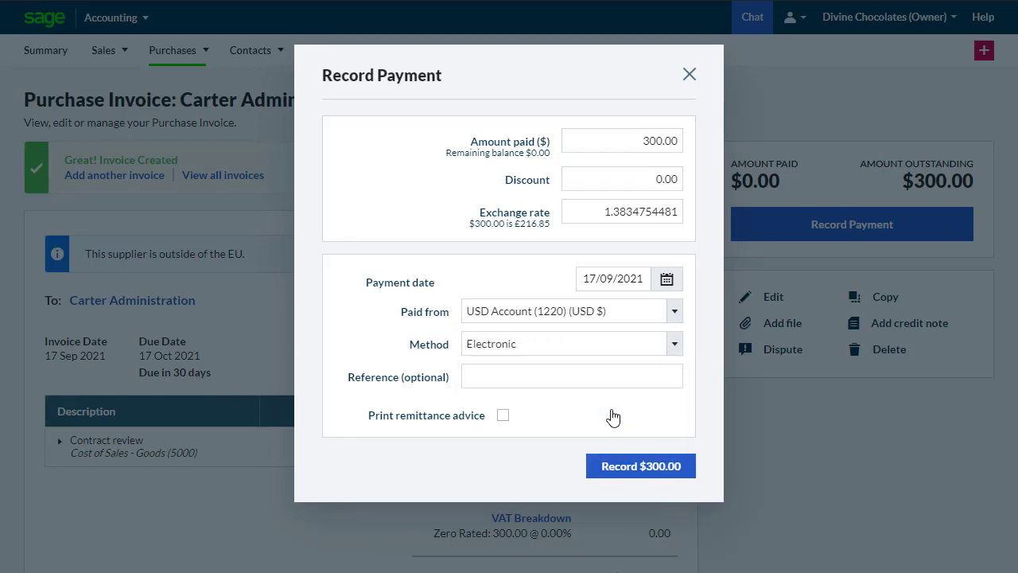
left_click(648, 470)
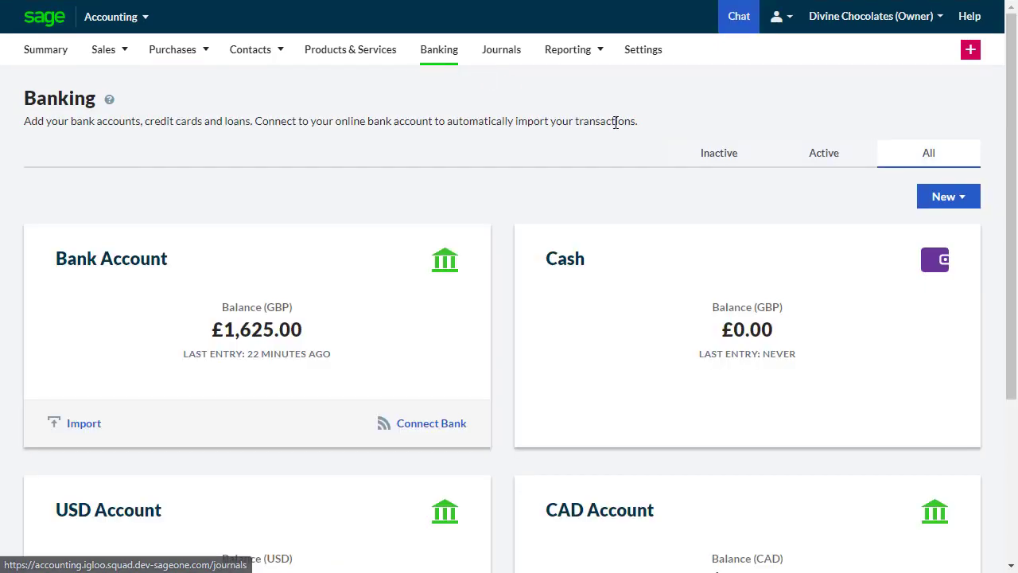
- Record and save a bank transfer of 250 from the 1200 Bank Account into the USD Account
left_click(943, 197)
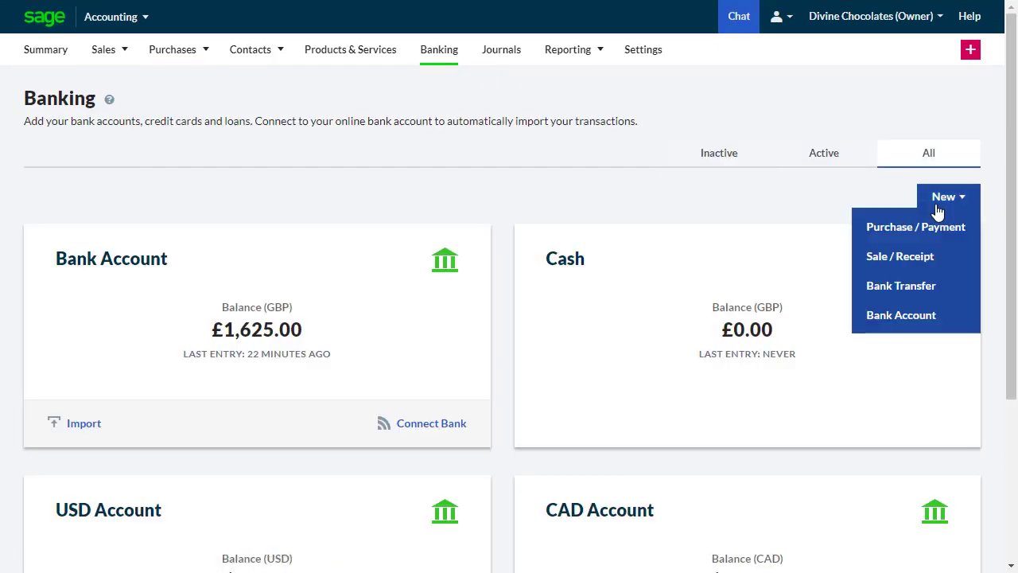
left_click(922, 282)
left_click(693, 177)
left_click(689, 209)
left_click(692, 212)
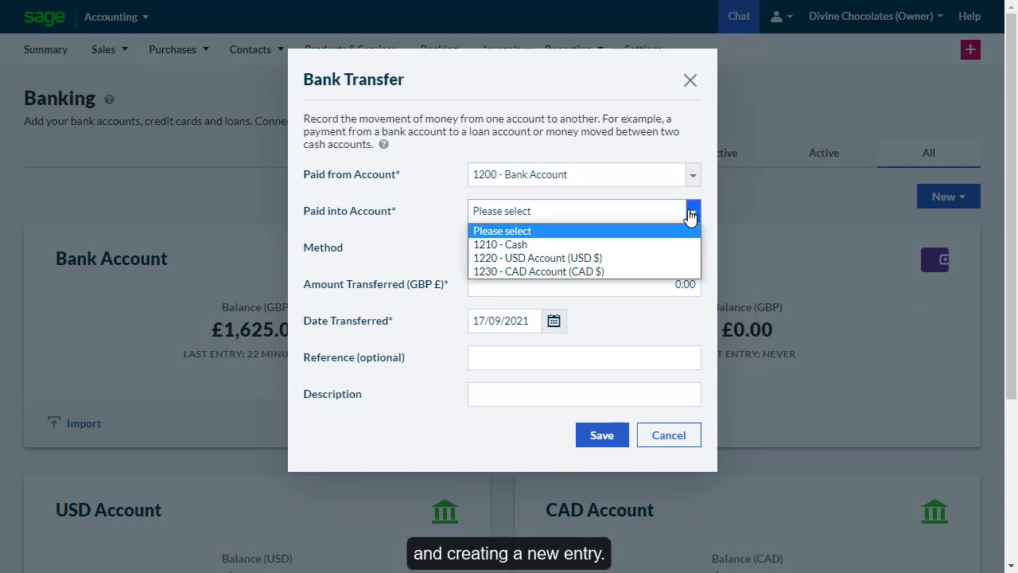
left_click(692, 258)
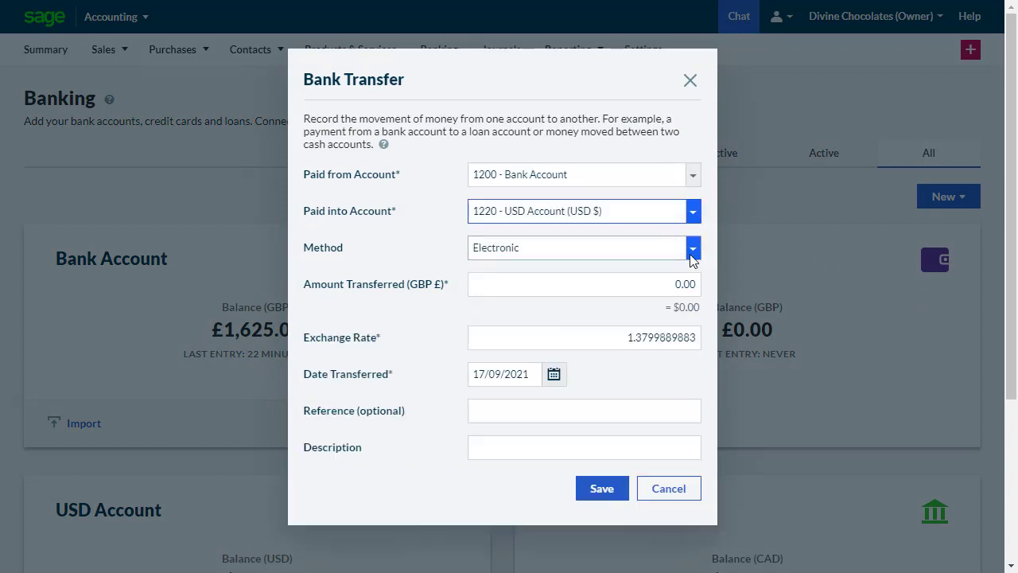
left_click(678, 280)
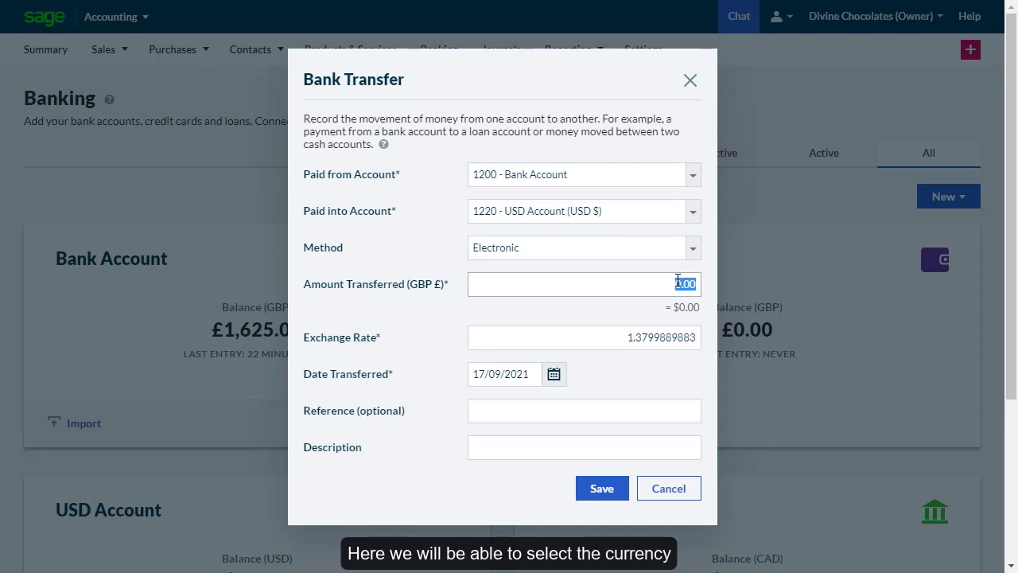
type("250")
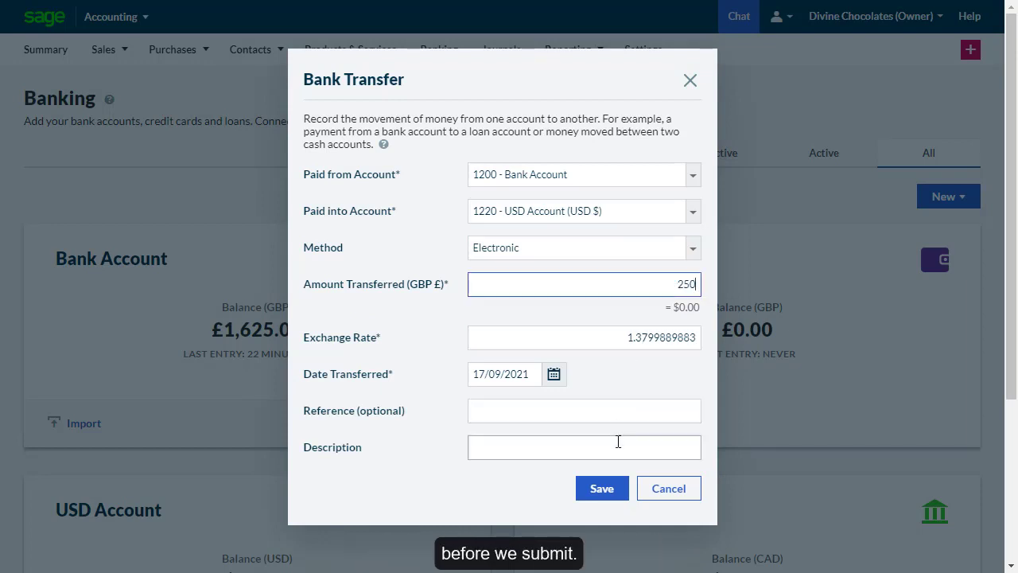
left_click(609, 495)
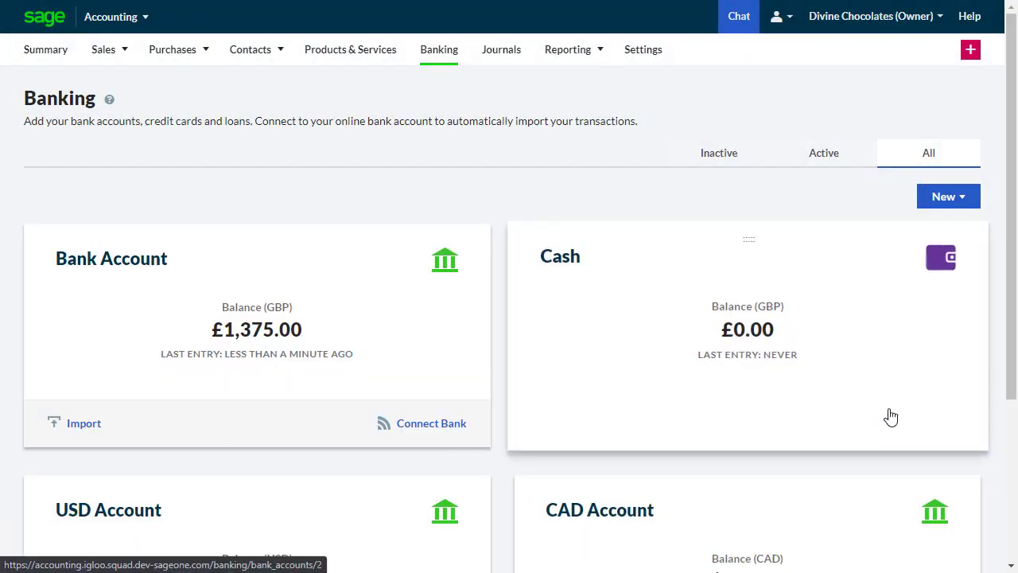
- Open the CAD Account and show its activity in CAD, with the South Pines receipt at 250.00
left_click_drag(1007, 391, 990, 549)
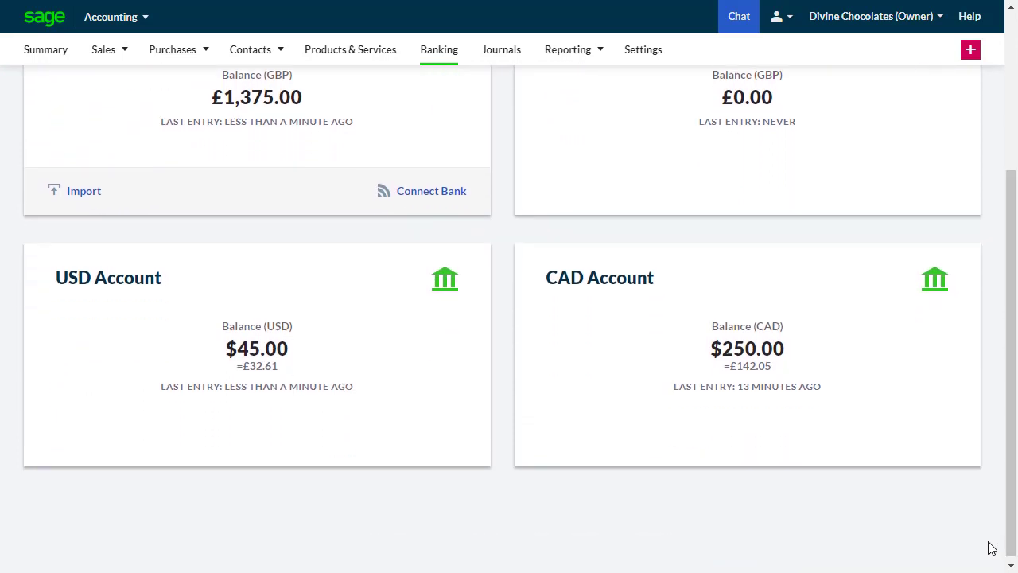
left_click(761, 413)
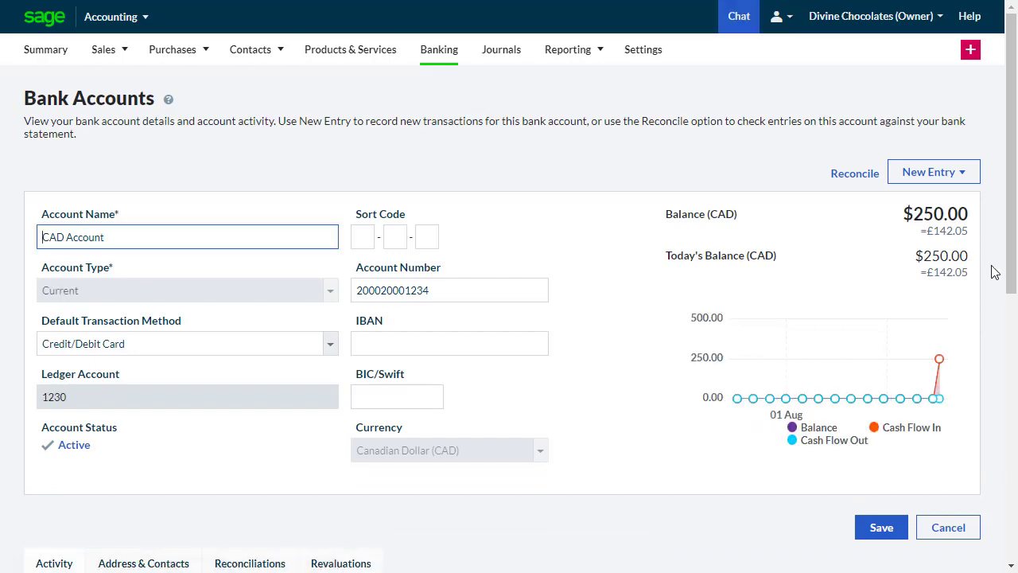
left_click_drag(1004, 266, 991, 454)
scroll(990, 454, "down", 1)
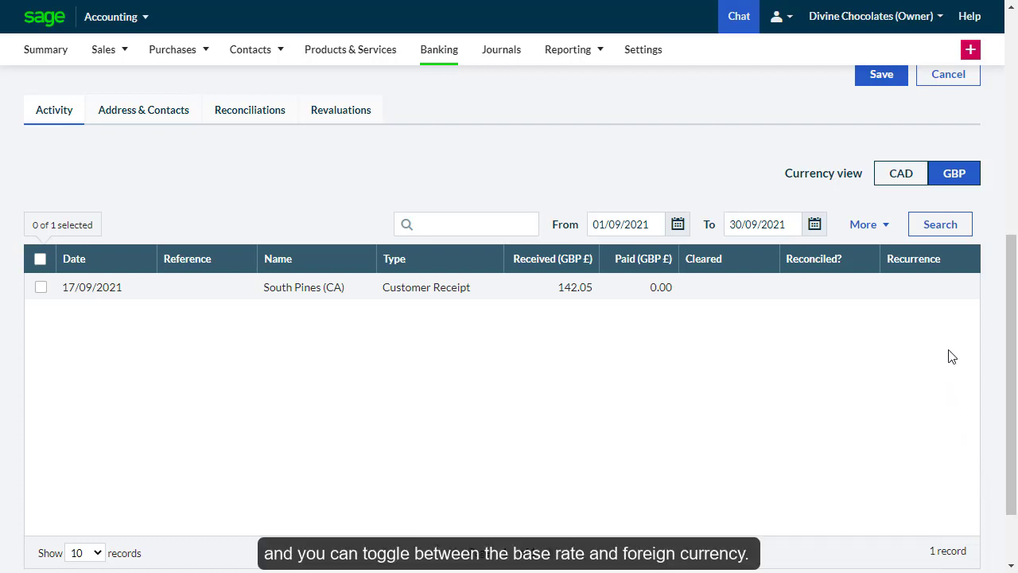
left_click(911, 181)
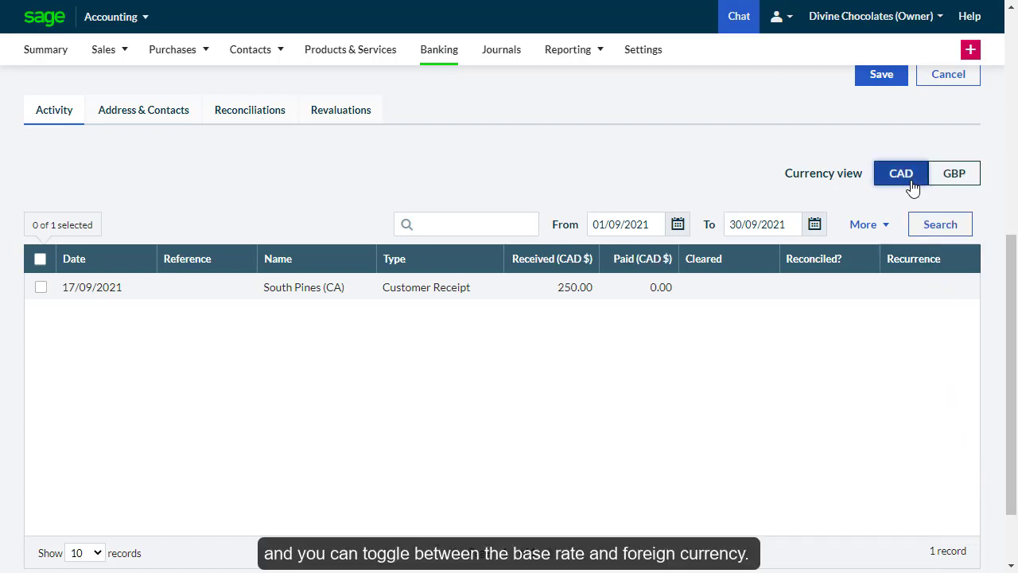
left_click(936, 184)
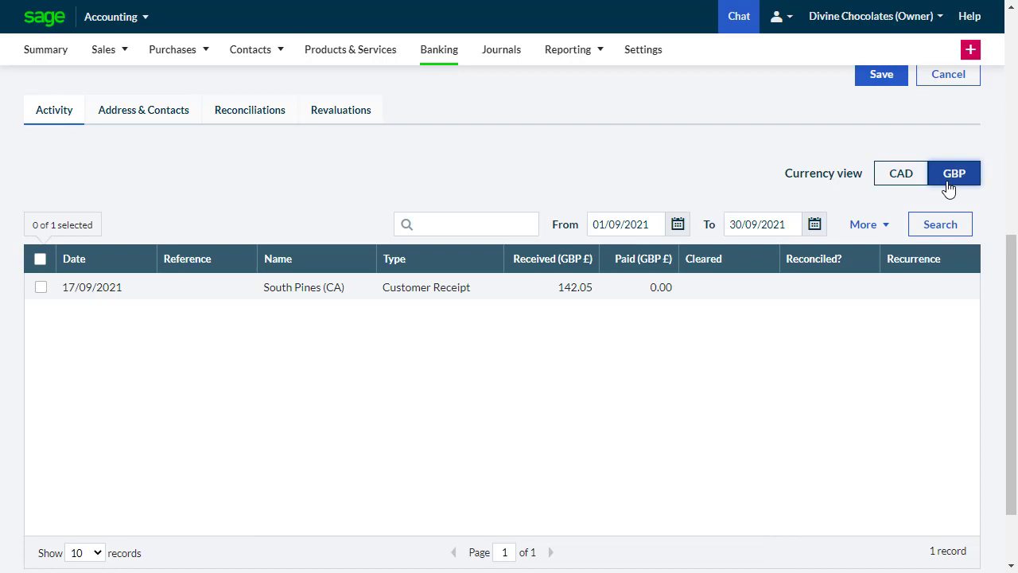
left_click(909, 181)
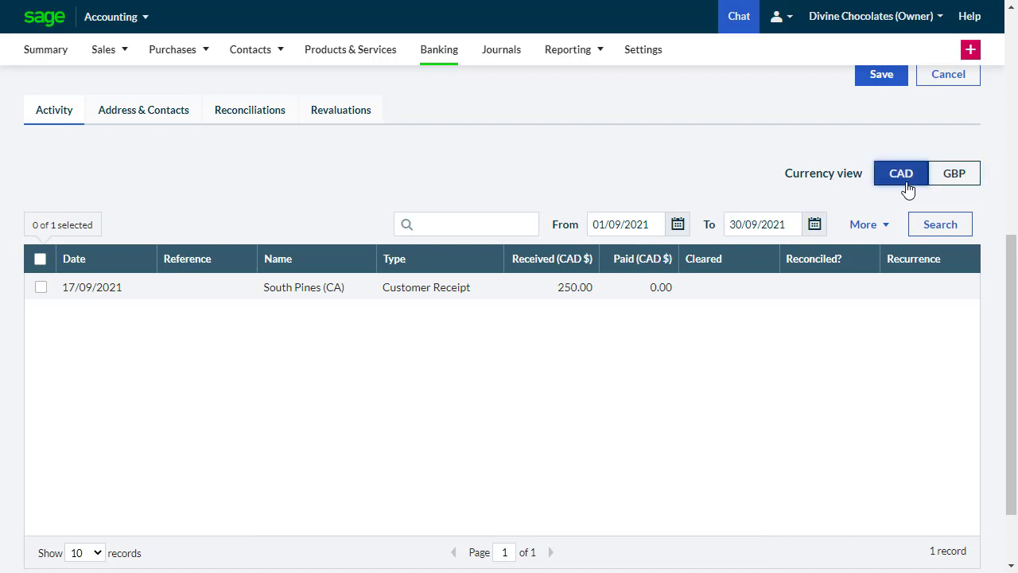
left_click(532, 294)
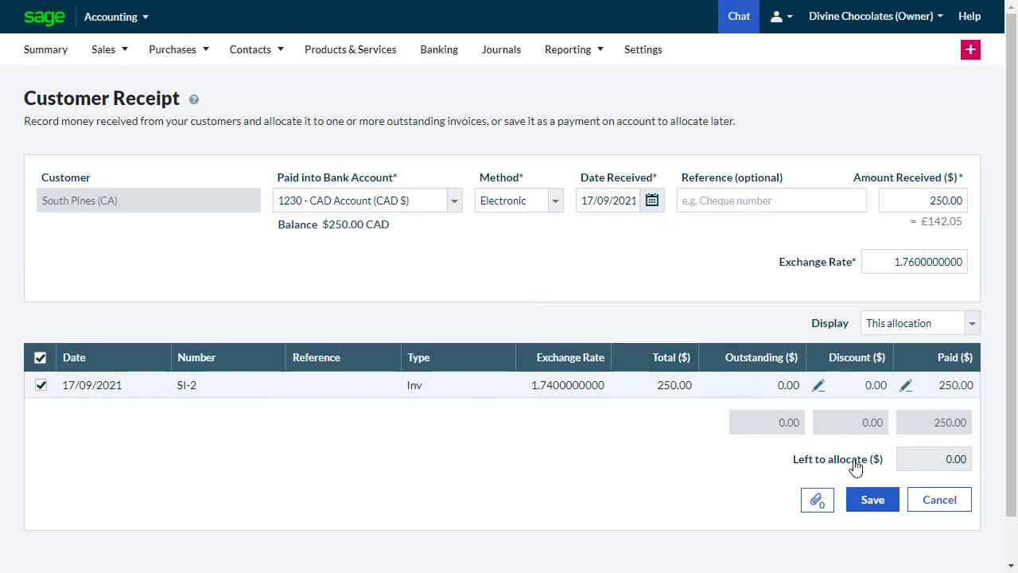
left_click(938, 509)
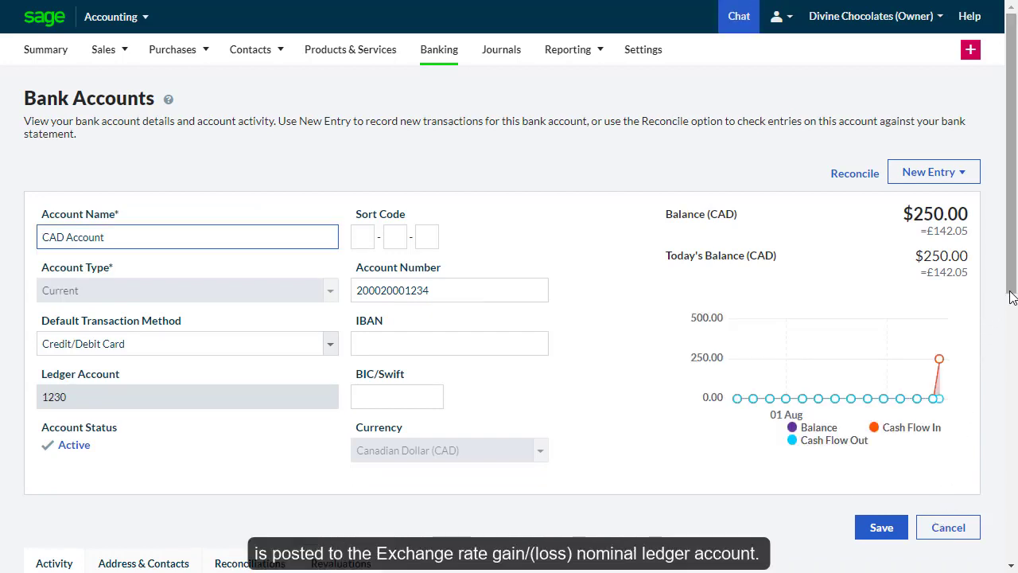
- Post a CAD Account revaluation dated 30/09/2021 at rate 1.74, referenced 'Month end revaluation'
left_click_drag(1012, 296, 992, 514)
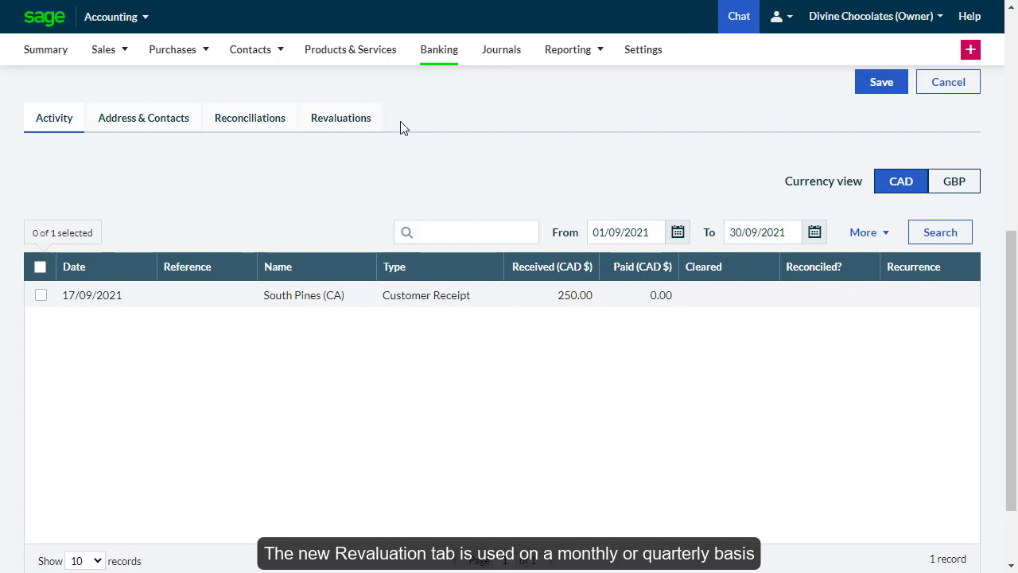
left_click(370, 119)
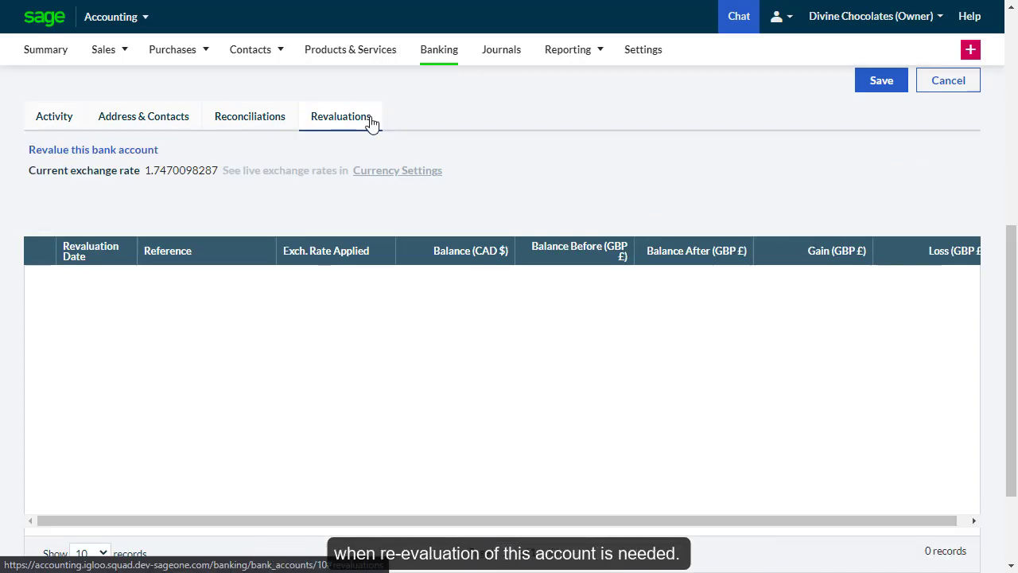
left_click(144, 151)
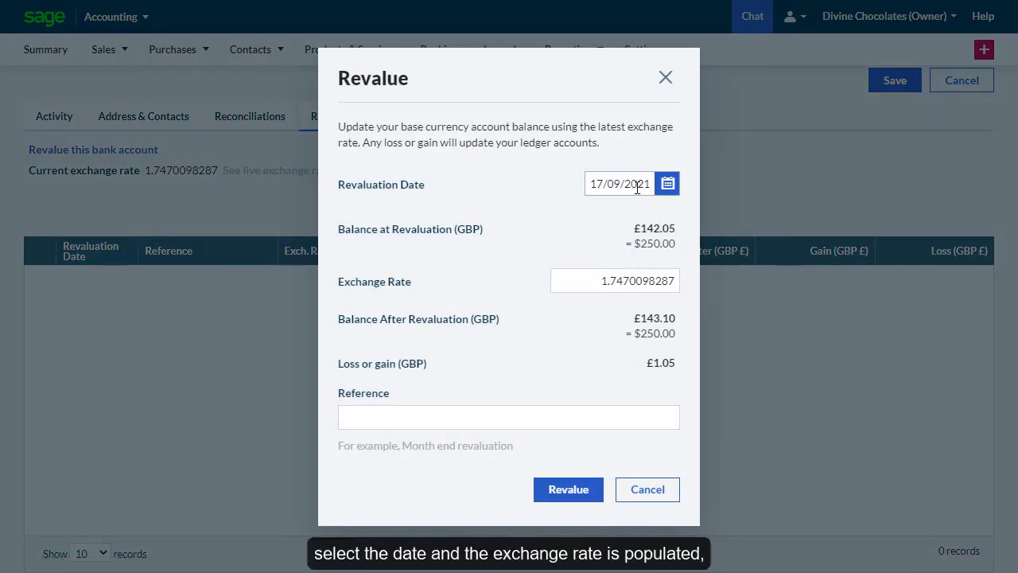
left_click(667, 183)
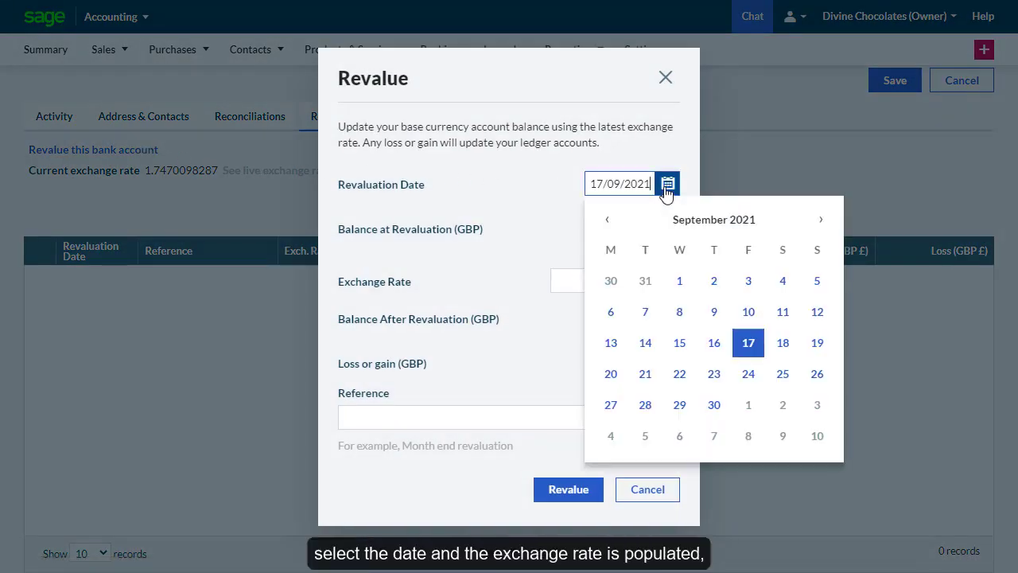
left_click(714, 404)
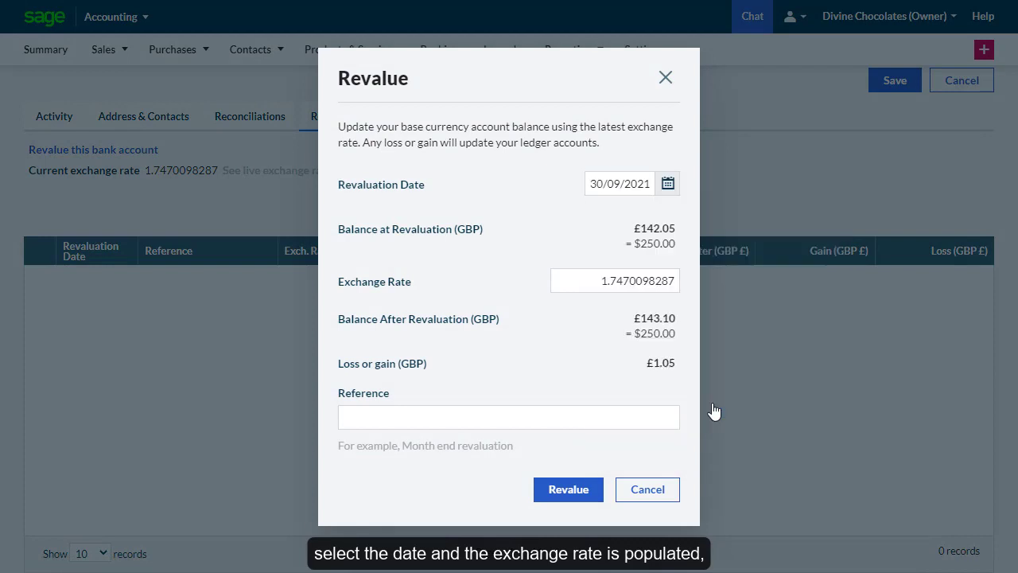
left_click(593, 284)
type("1")
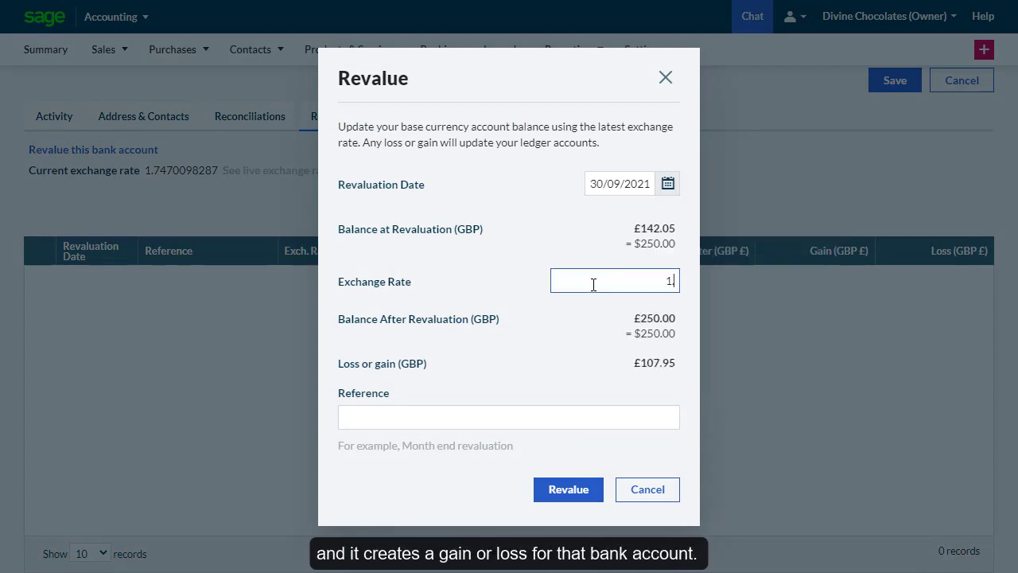
type(".")
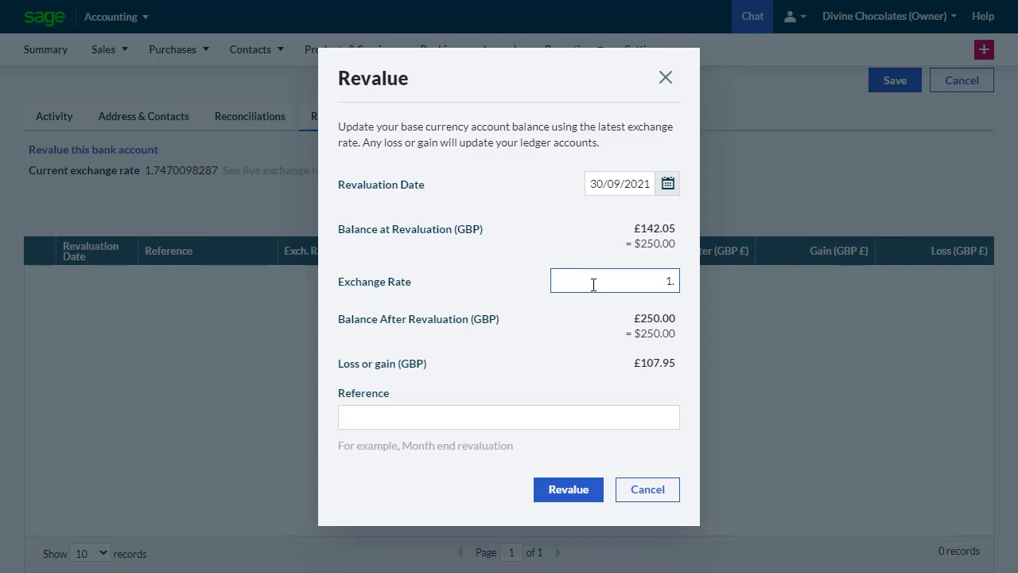
type("74")
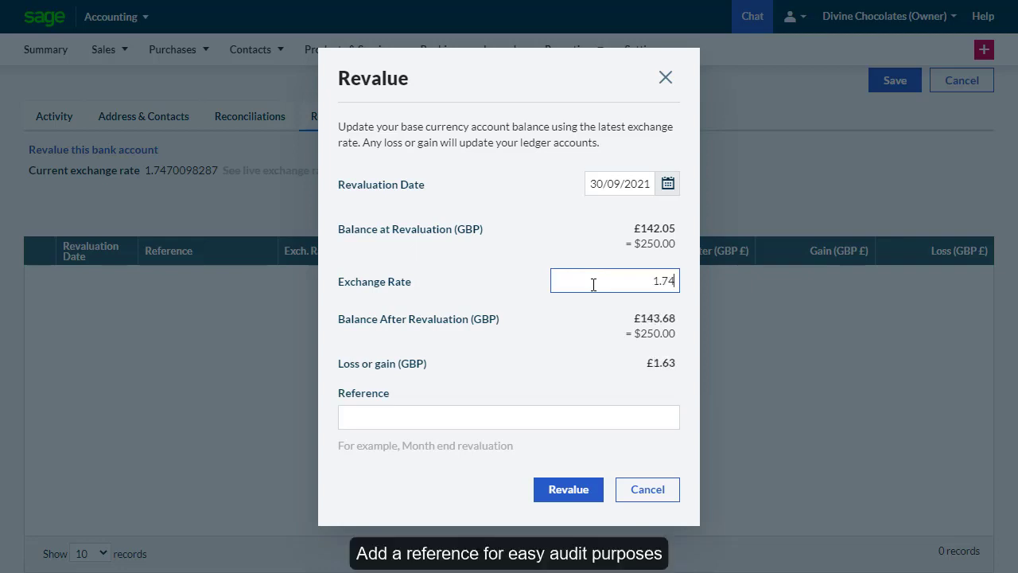
left_click(502, 423)
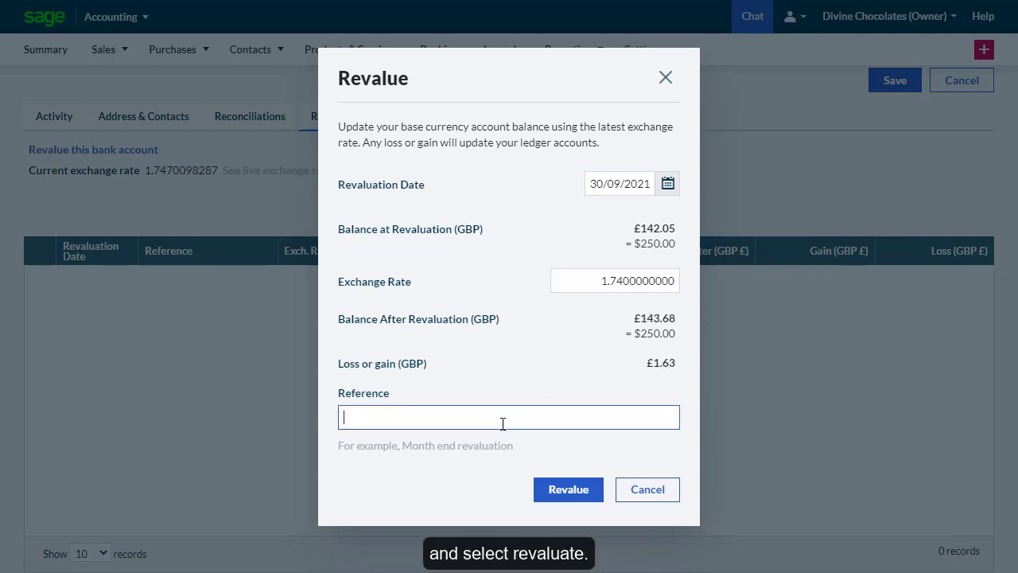
type("Month end revaluation")
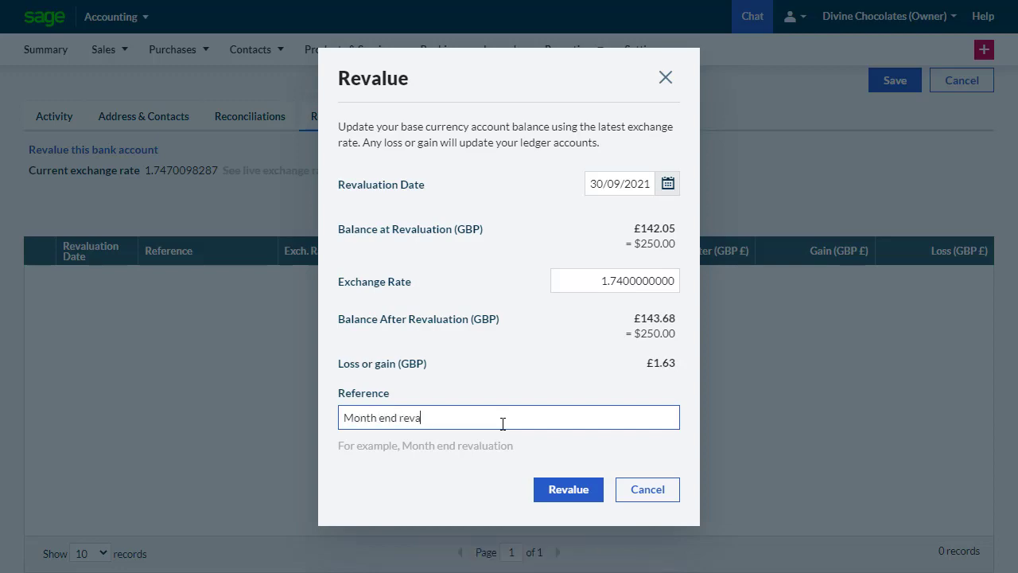
left_click(569, 493)
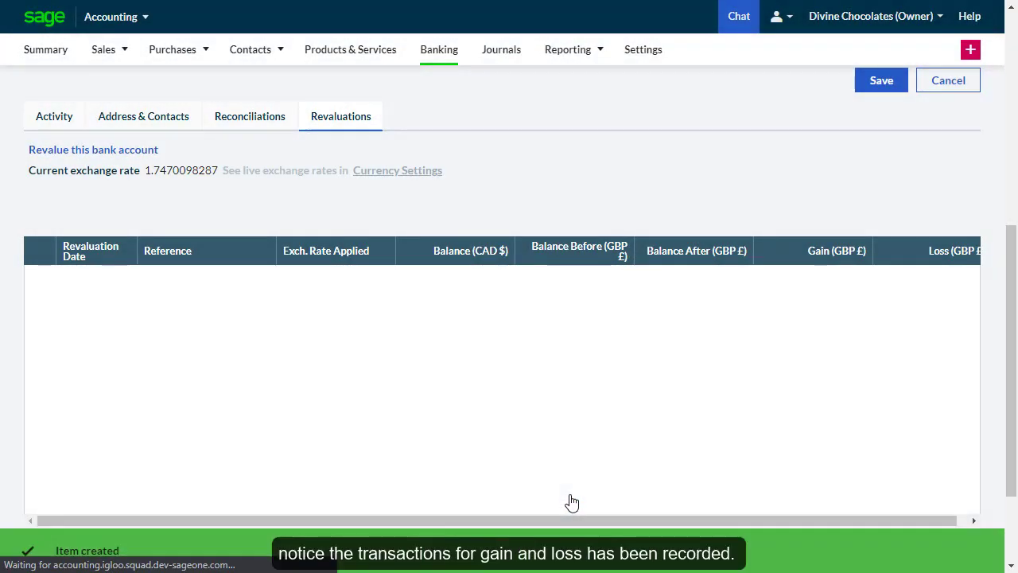